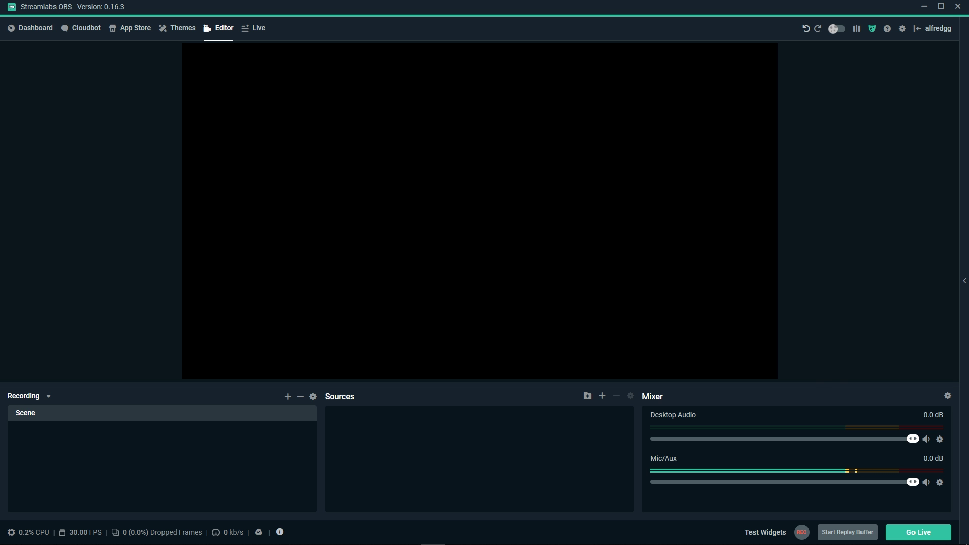
# Add a Noise Gate filter to the Mic/Aux audio source, keeping the default filter name
pyautogui.click(939, 486)
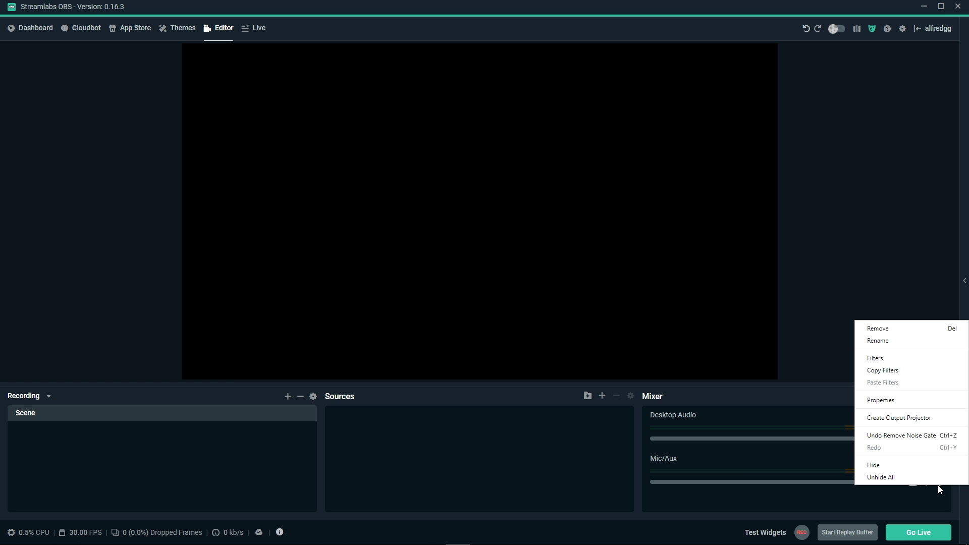
pyautogui.click(885, 360)
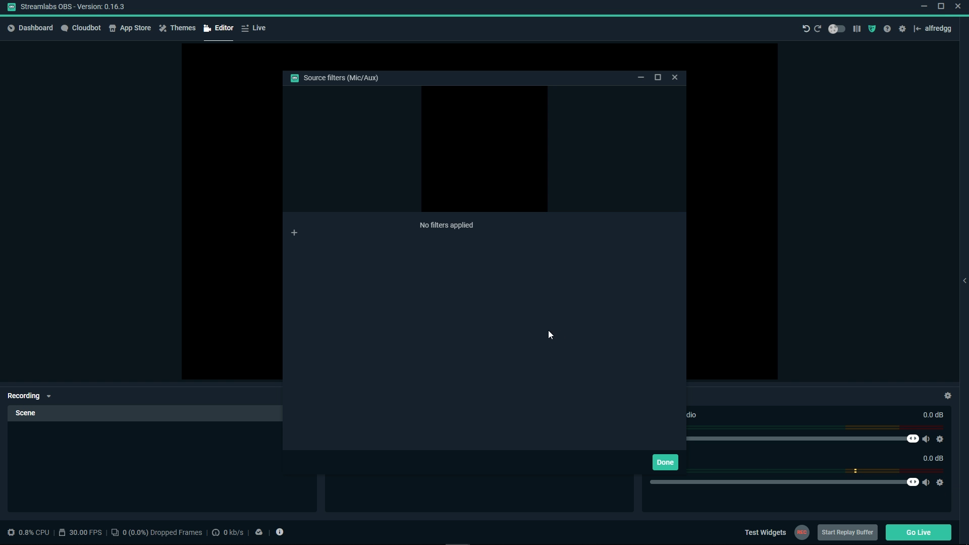
pyautogui.click(294, 235)
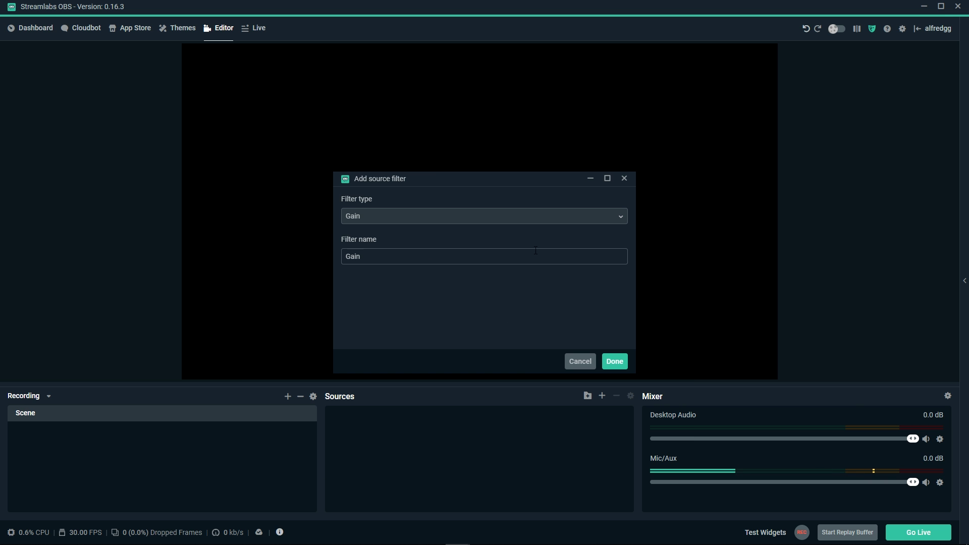
pyautogui.click(620, 218)
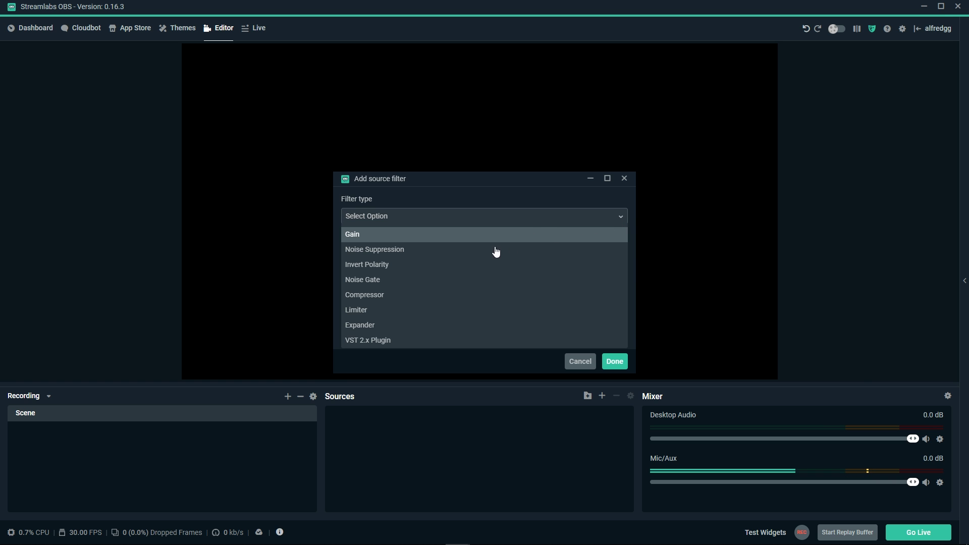
pyautogui.click(384, 280)
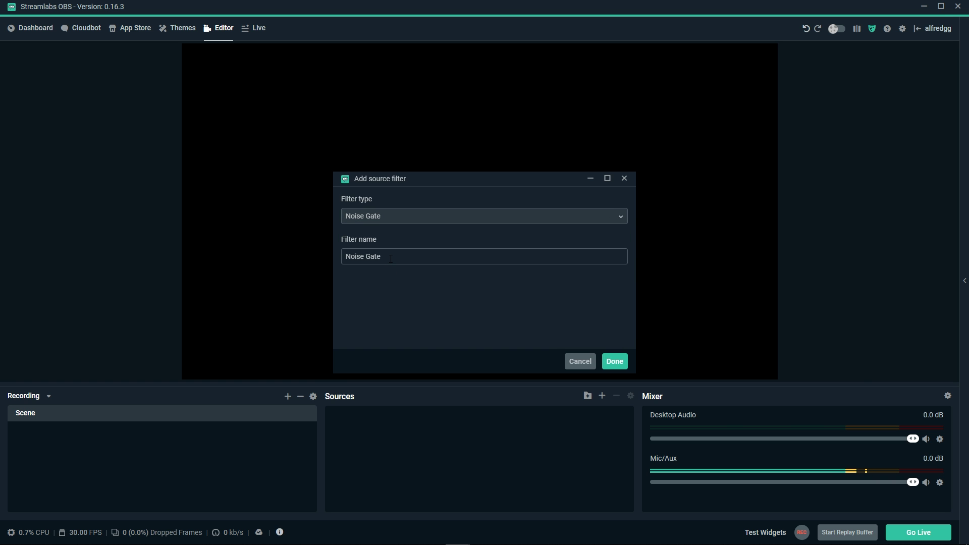
pyautogui.click(626, 362)
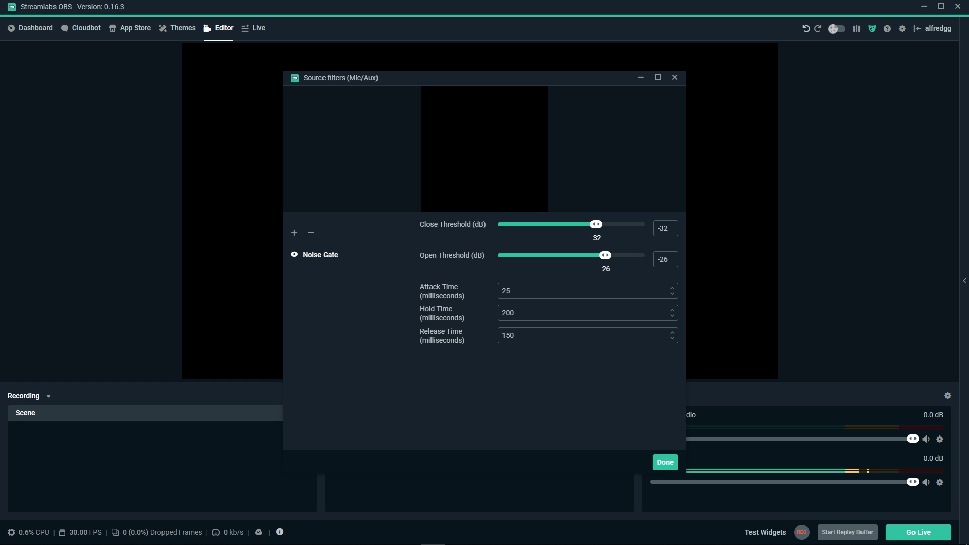
# Add a Compressor filter to Mic/Aux alongside the noise gate
pyautogui.click(294, 232)
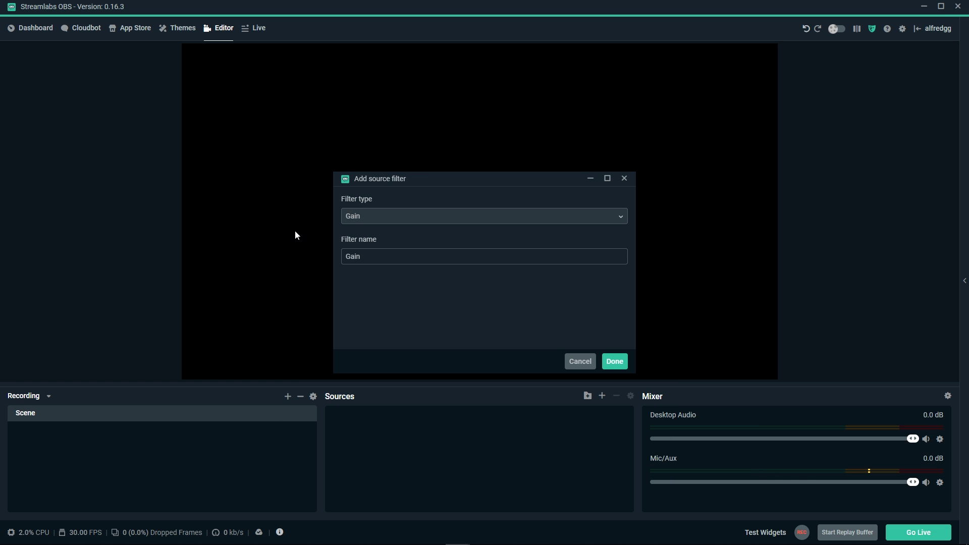
pyautogui.click(429, 220)
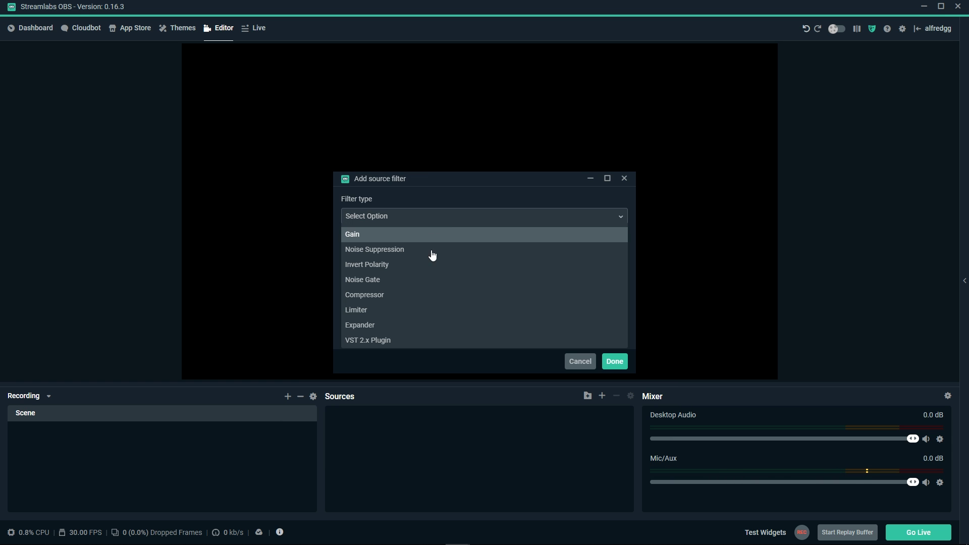
pyautogui.click(412, 297)
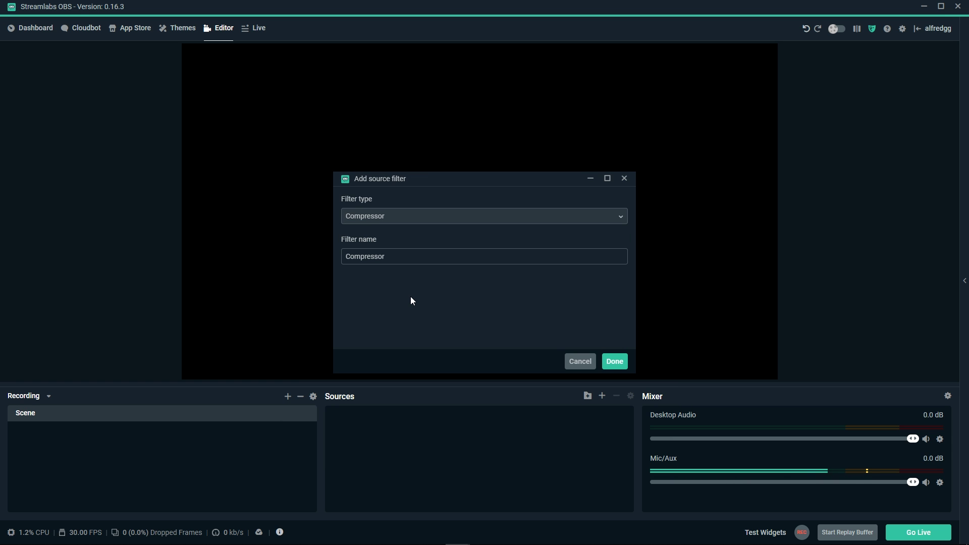
pyautogui.click(613, 362)
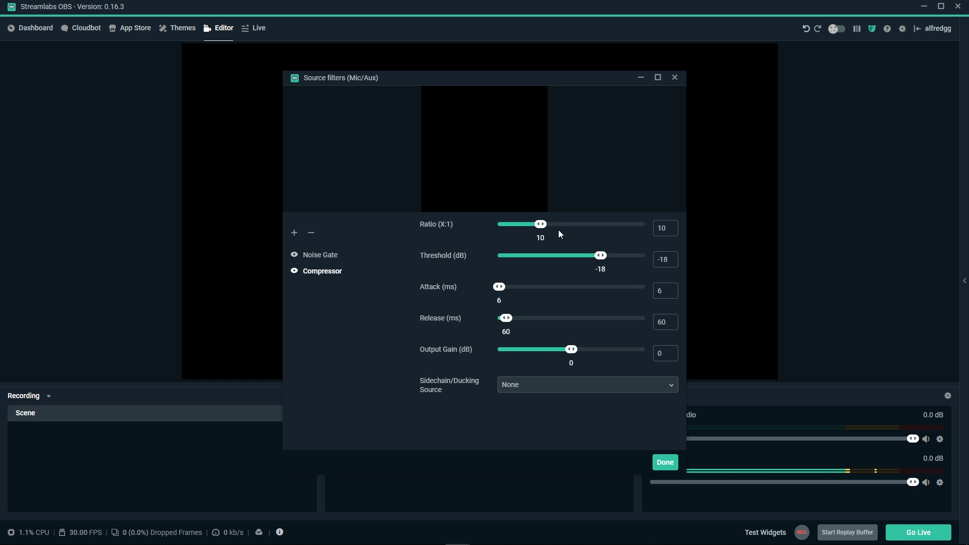
# Set the compressor's ratio to 5:1 and its release to 175 ms
pyautogui.doubleClick(662, 228)
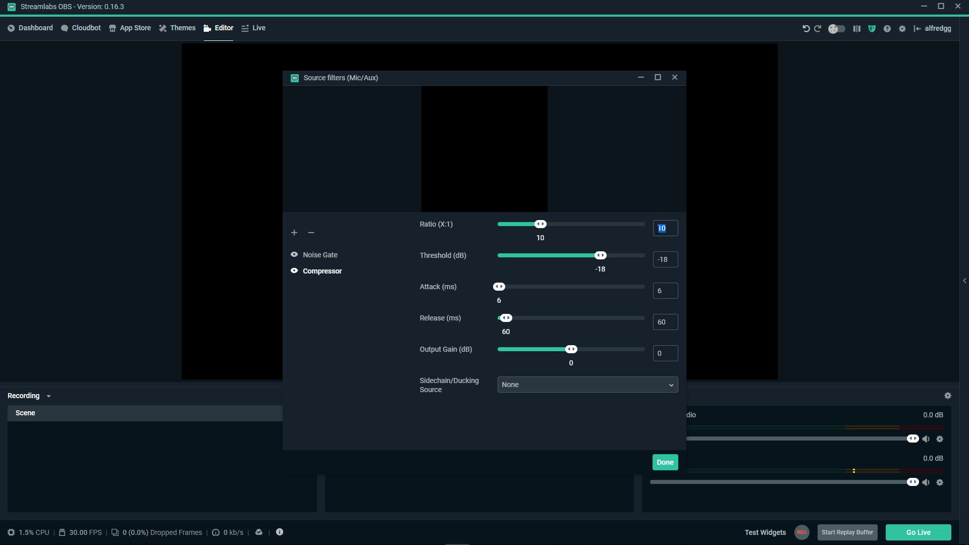
pyautogui.write('5')
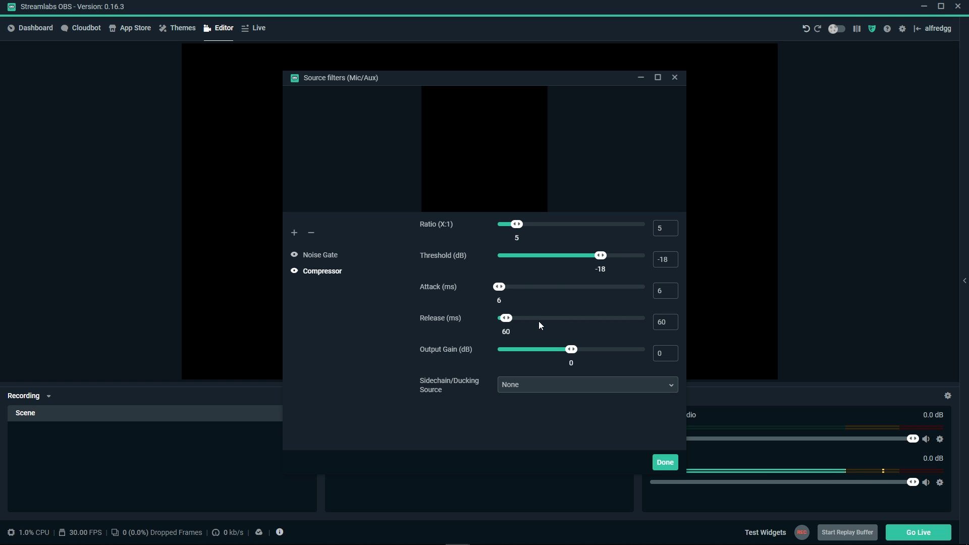
pyautogui.moveTo(506, 318); pyautogui.dragTo(523, 318)
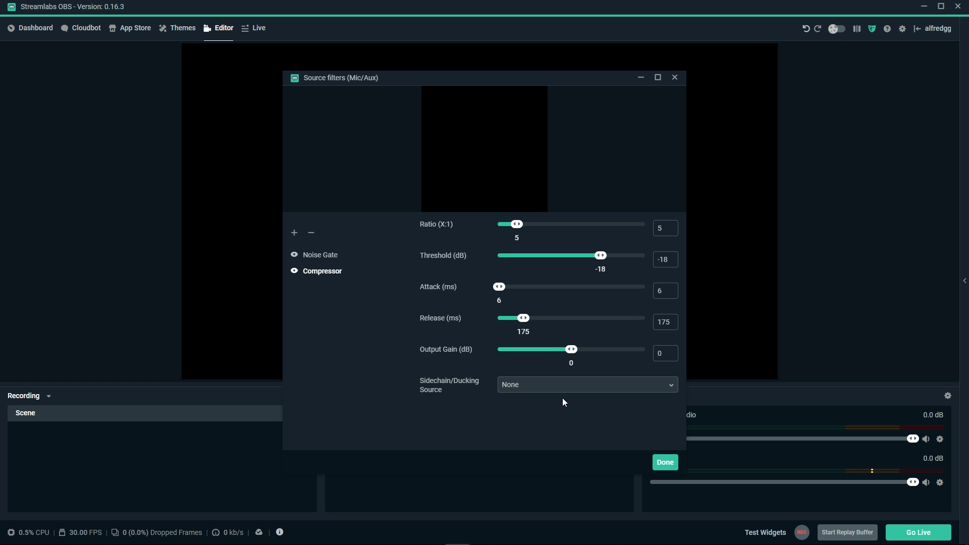
# Add a Noise Suppression filter to the Mic/Aux source under its default name
pyautogui.click(320, 255)
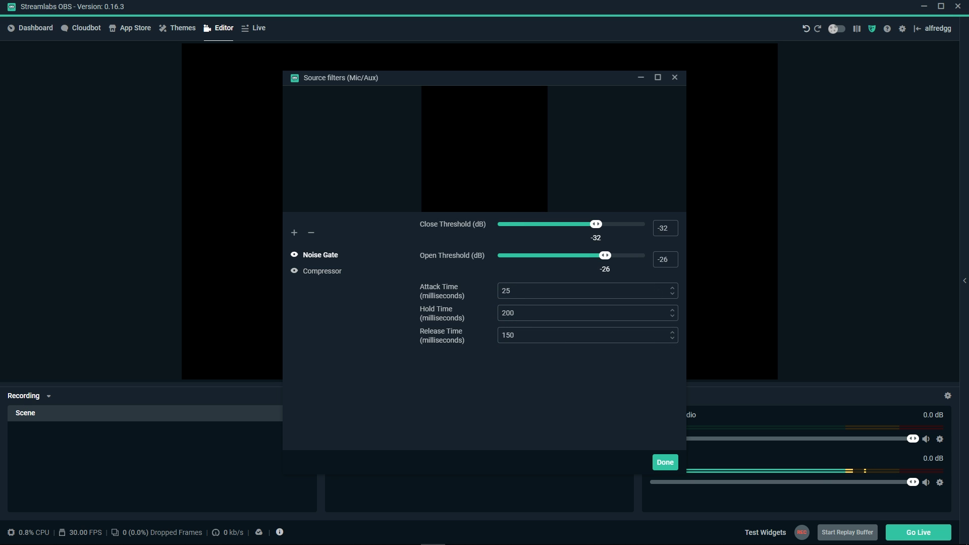
pyautogui.click(294, 232)
pyautogui.click(368, 220)
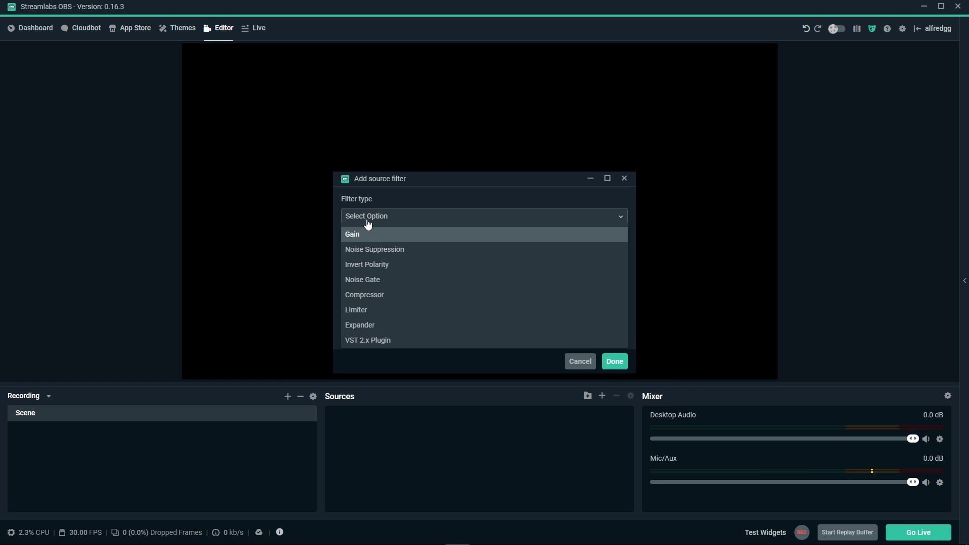
pyautogui.click(380, 252)
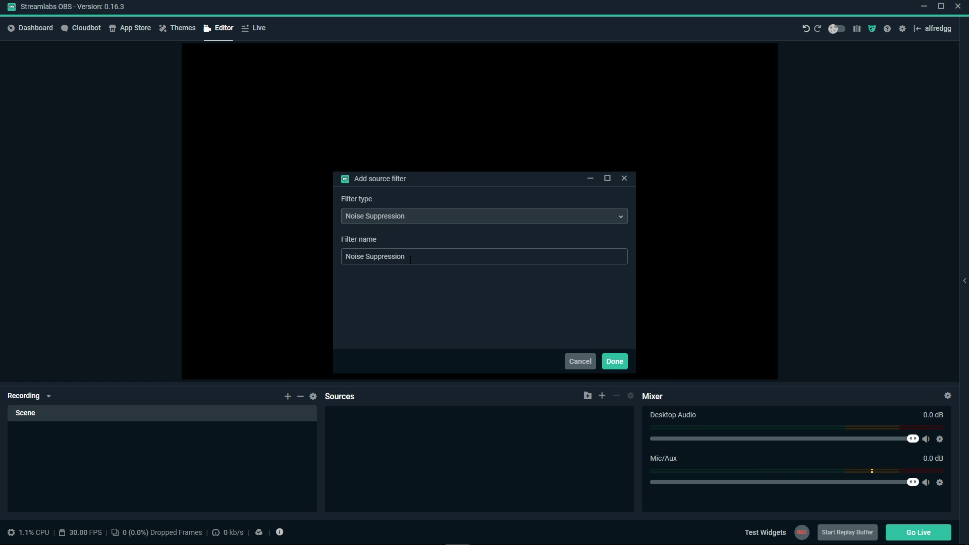
pyautogui.click(615, 362)
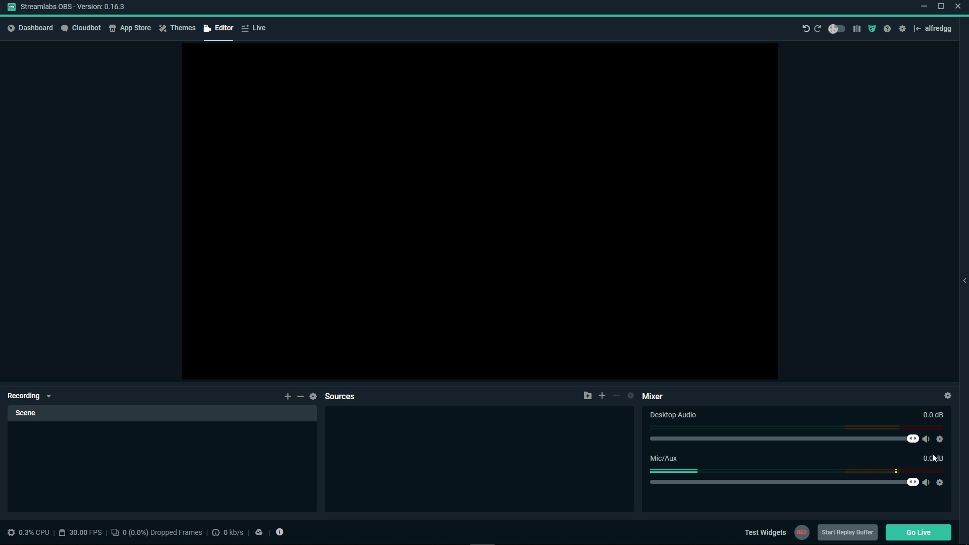
# Add a VST 2.x Plugin filter named "Noise Gate" to Mic/Aux and load reagate-standalone.dll in it
pyautogui.click(940, 483)
pyautogui.click(888, 358)
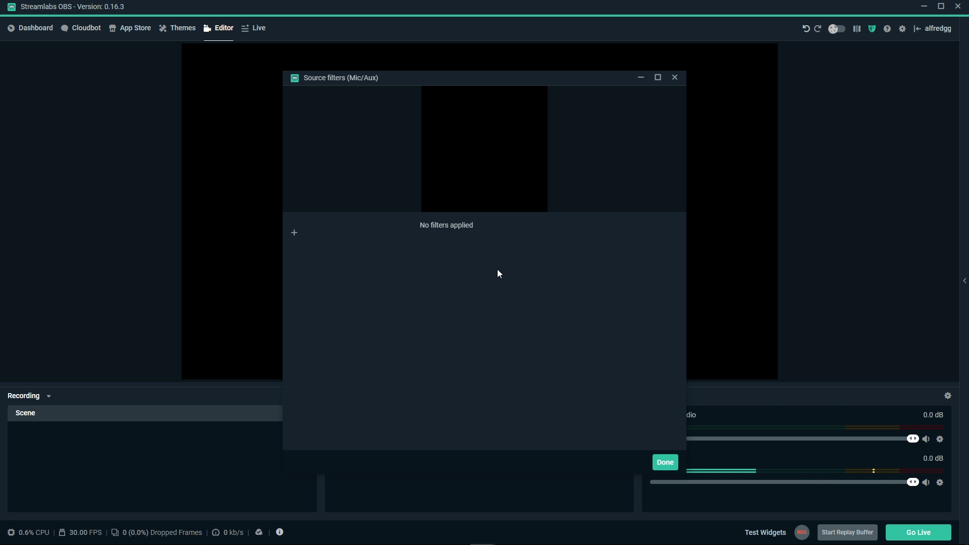
pyautogui.click(295, 237)
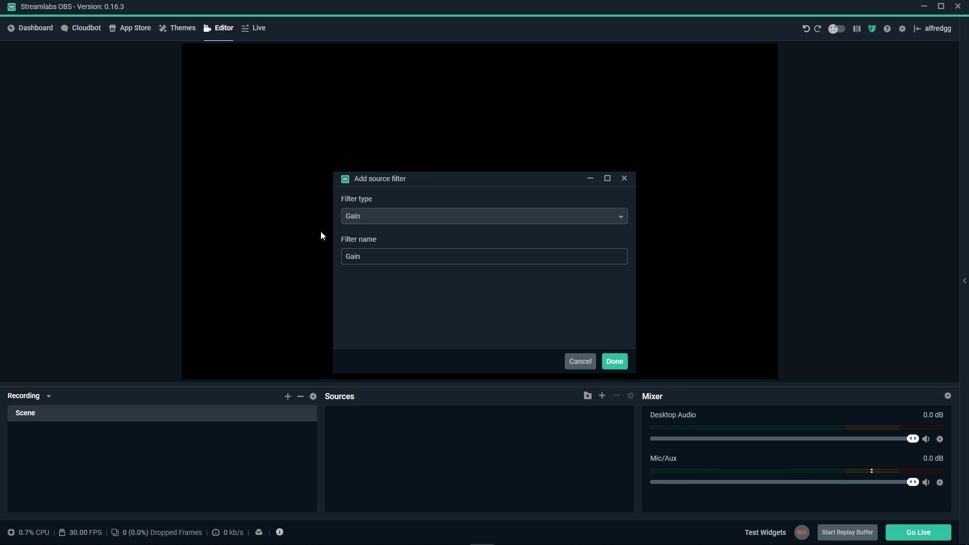
pyautogui.click(403, 218)
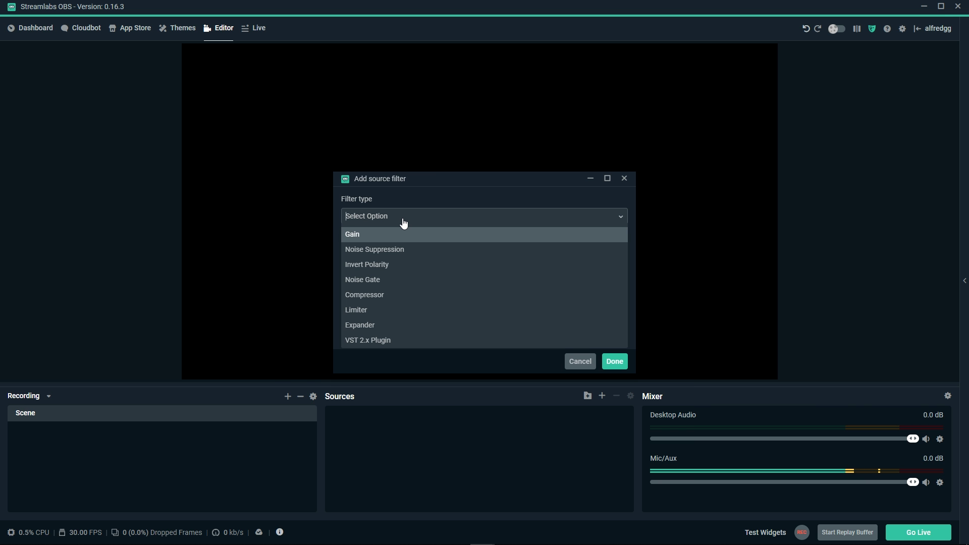
pyautogui.click(397, 341)
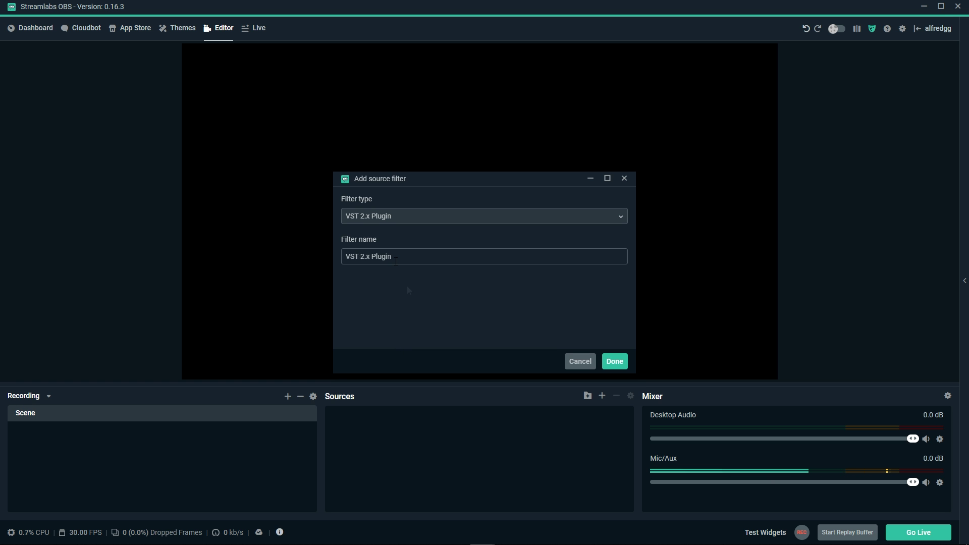
pyautogui.hotkey('ctrl', 'a')
pyautogui.write('Noise Gate')
pyautogui.click(617, 363)
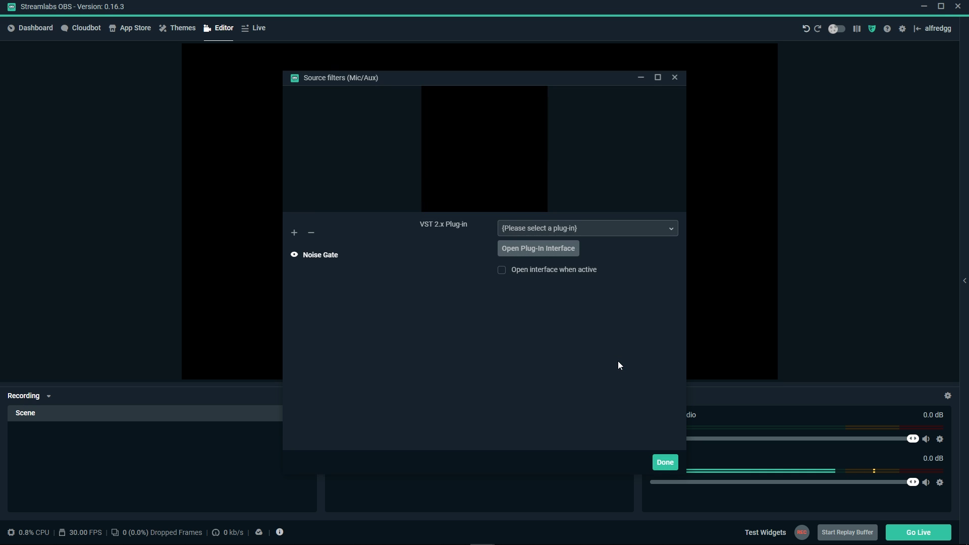
pyautogui.click(615, 230)
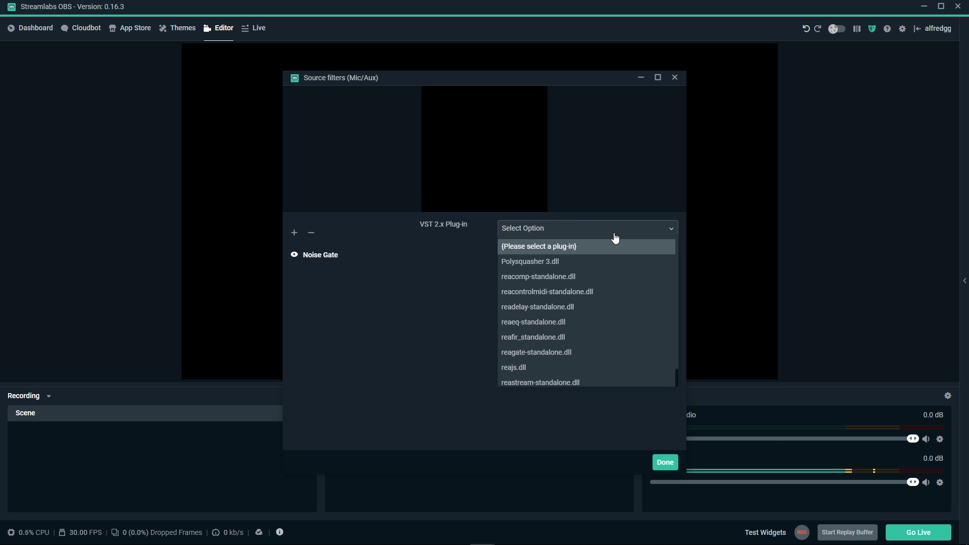
pyautogui.click(532, 357)
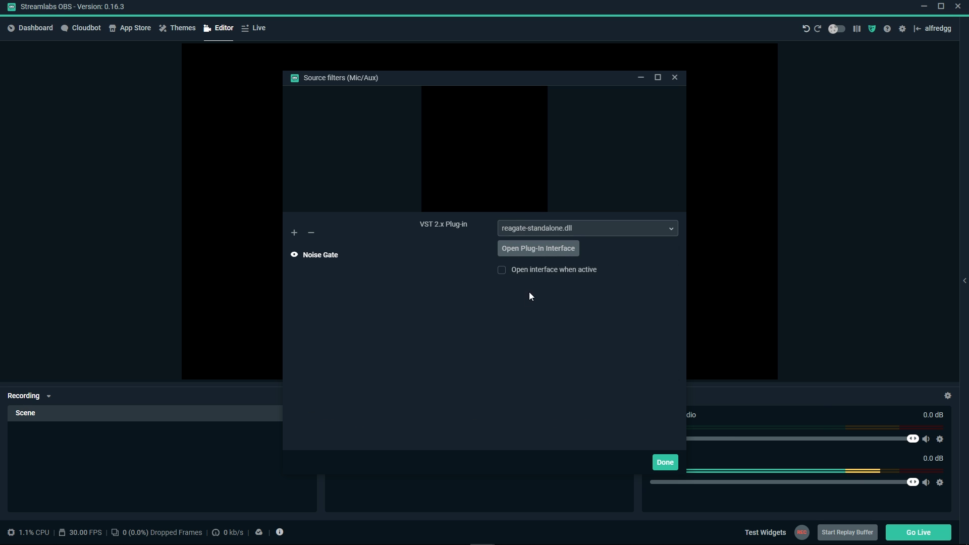
# Raise the ReaGate threshold to about -32.8 dB in the plug-in's interface, then close that interface
pyautogui.click(536, 248)
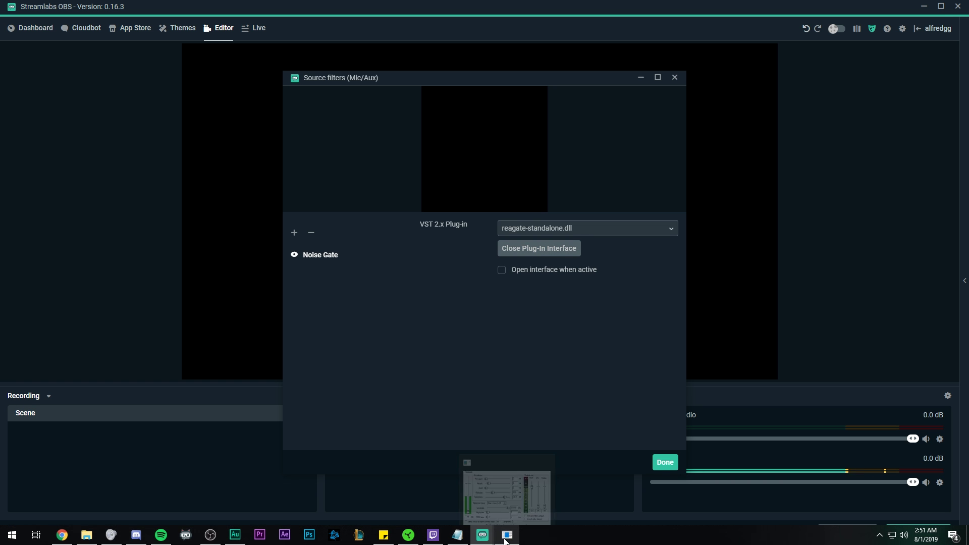
pyautogui.click(506, 536)
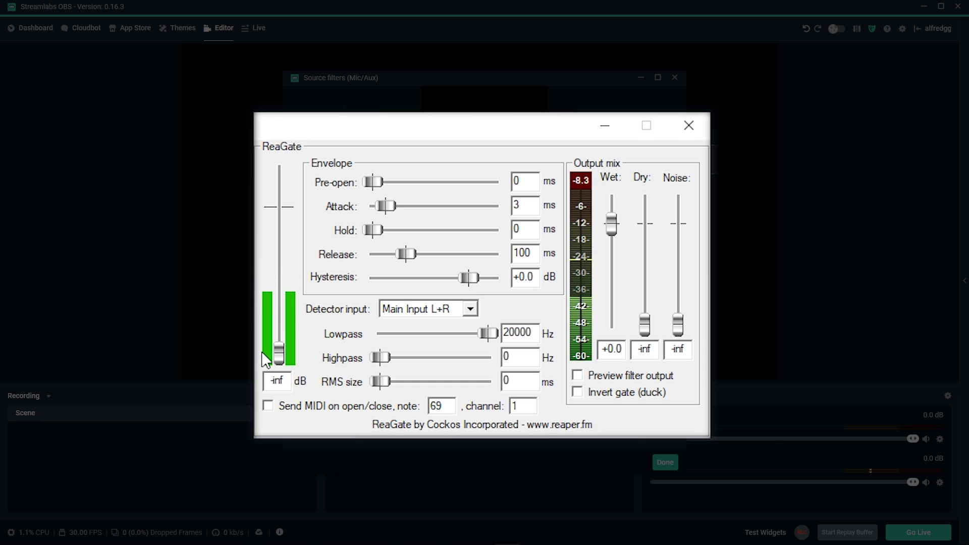
pyautogui.moveTo(279, 353); pyautogui.dragTo(285, 306)
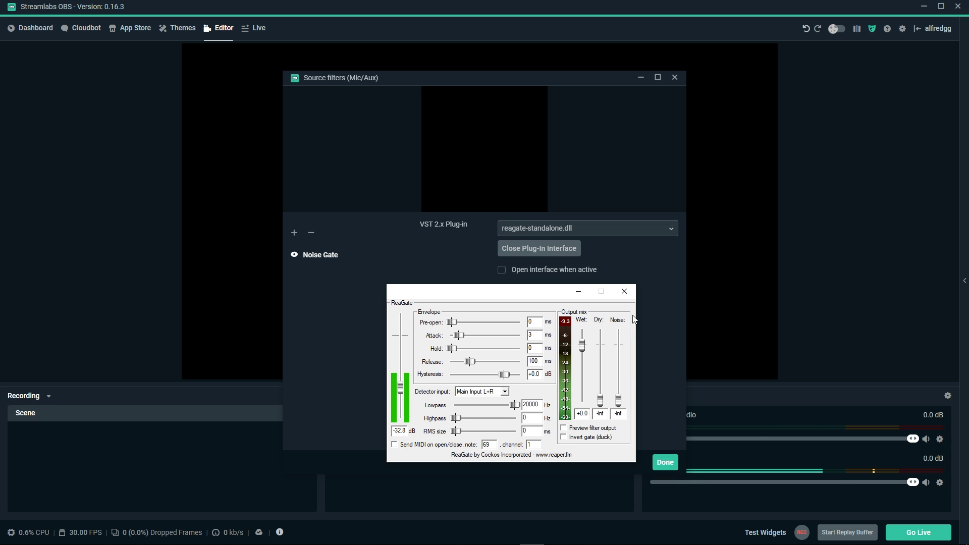
pyautogui.click(625, 292)
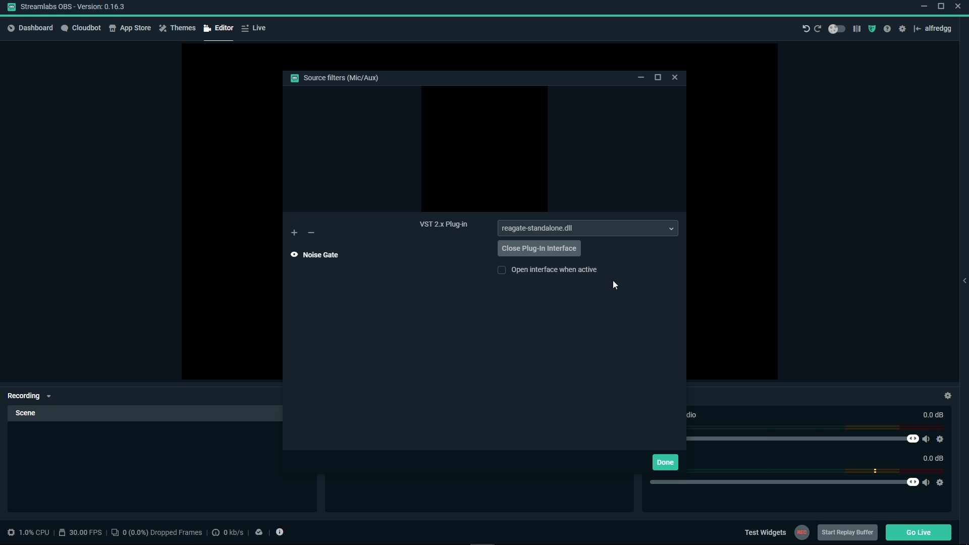
pyautogui.click(558, 254)
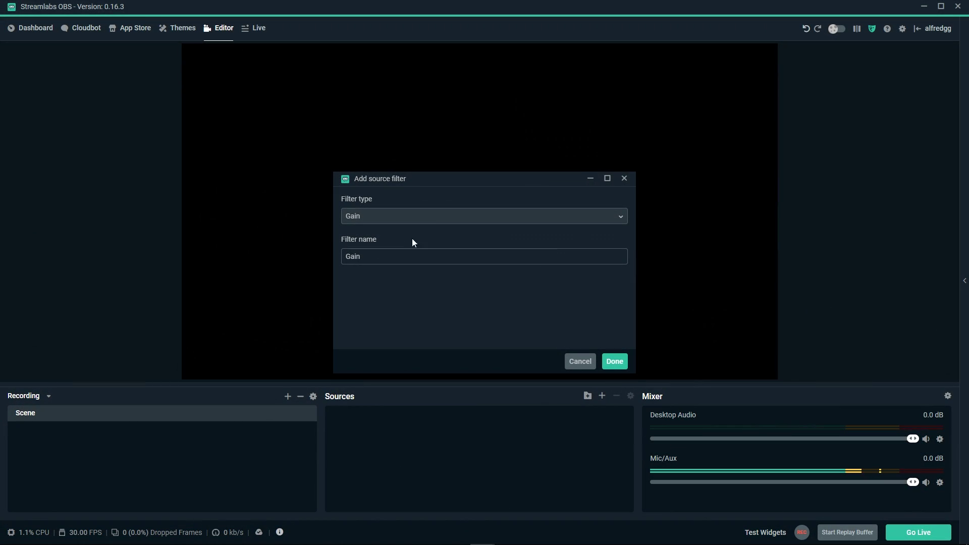
# Add a VST 2.x Plugin filter named "Equalizer" to Mic/Aux and load reaeq-standalone.dll in it
pyautogui.click(435, 221)
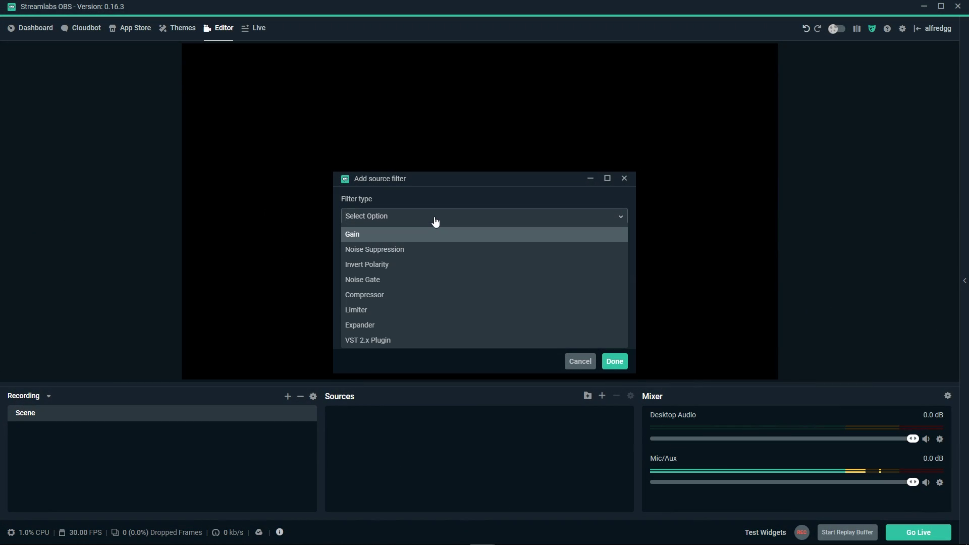
pyautogui.click(392, 341)
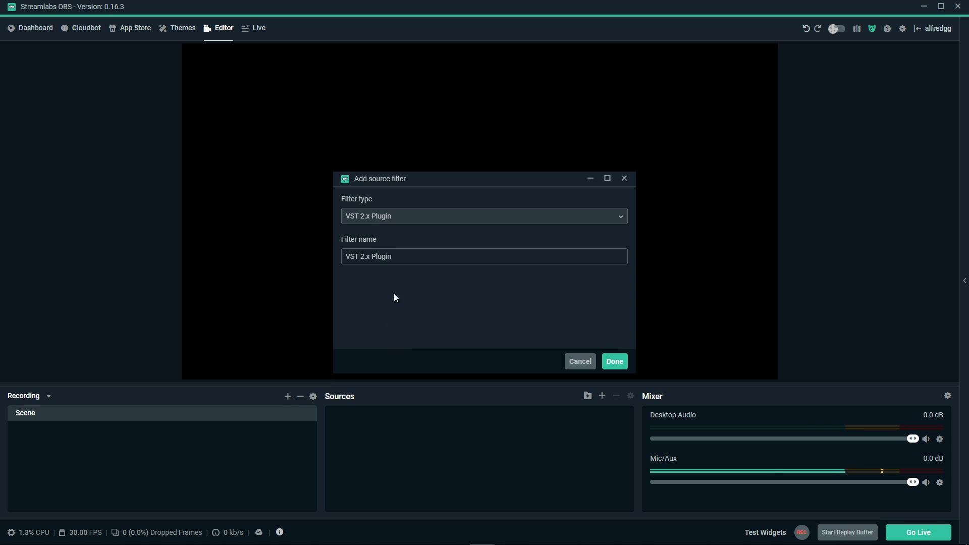
pyautogui.hotkey('ctrl', 'a')
pyautogui.write('Equalizer')
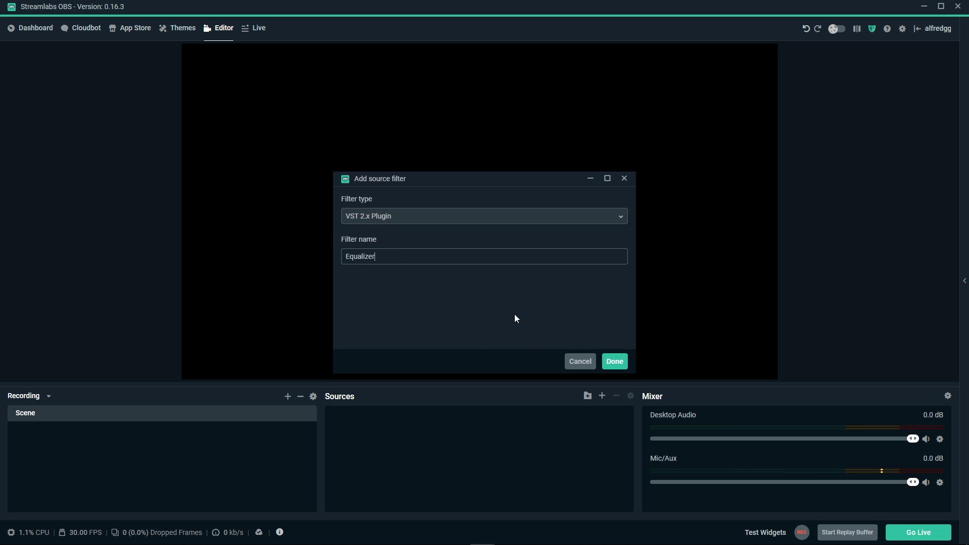
pyautogui.click(616, 361)
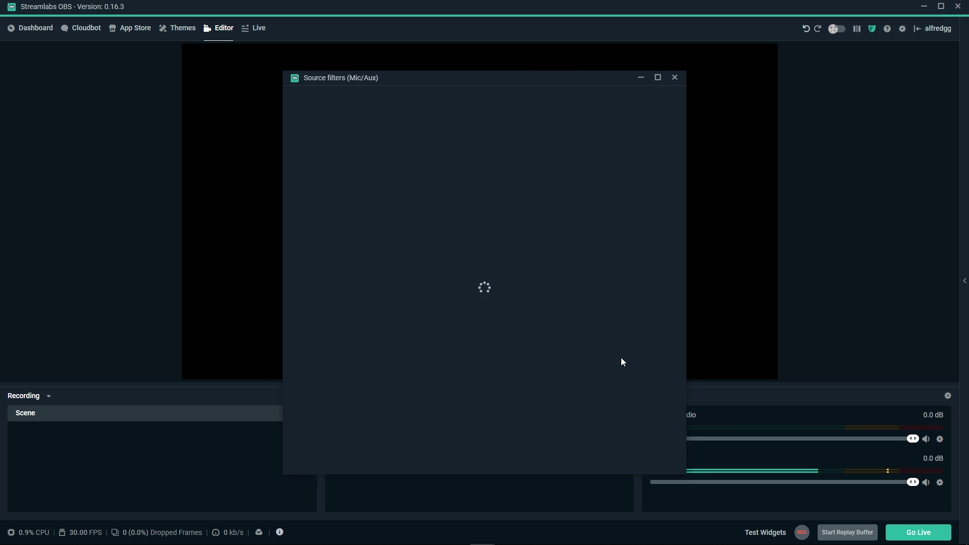
pyautogui.click(628, 230)
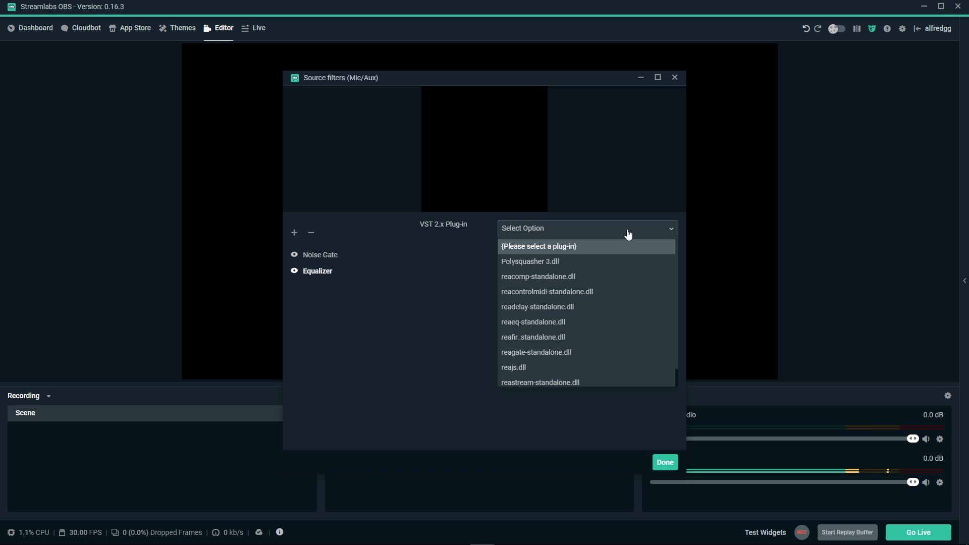
pyautogui.click(526, 323)
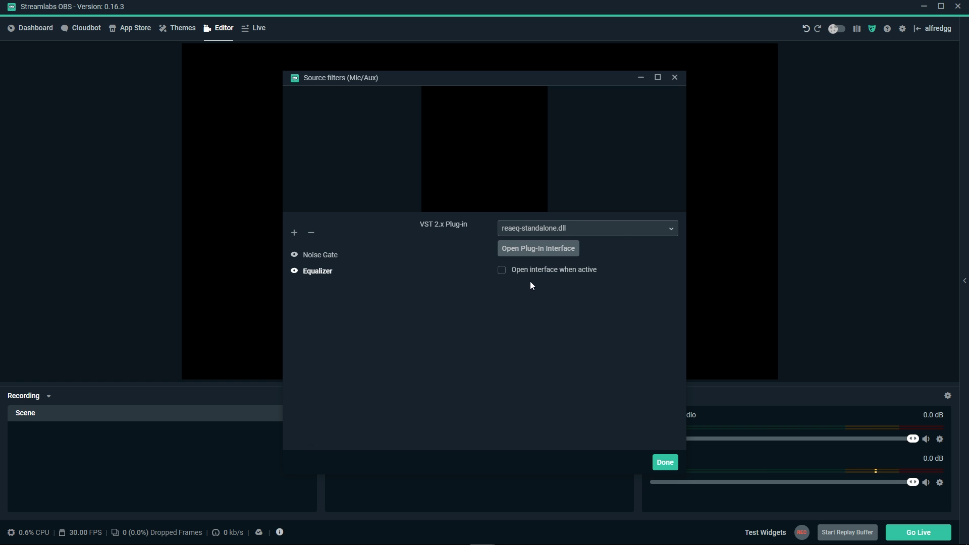
# Open the Equalizer filter's ReaEQ plug-in interface and add four more bands, for eight in total
pyautogui.click(542, 256)
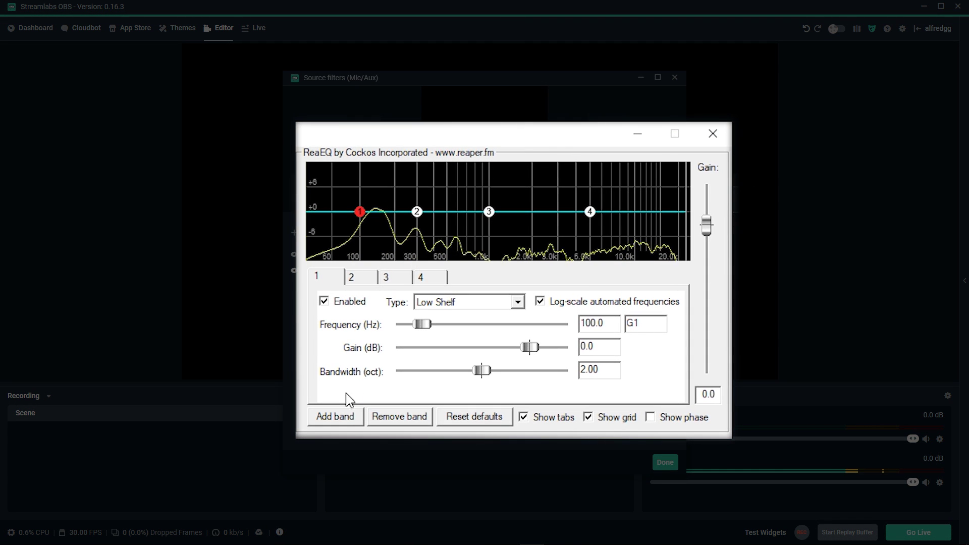
pyautogui.click(347, 421)
pyautogui.click(346, 420)
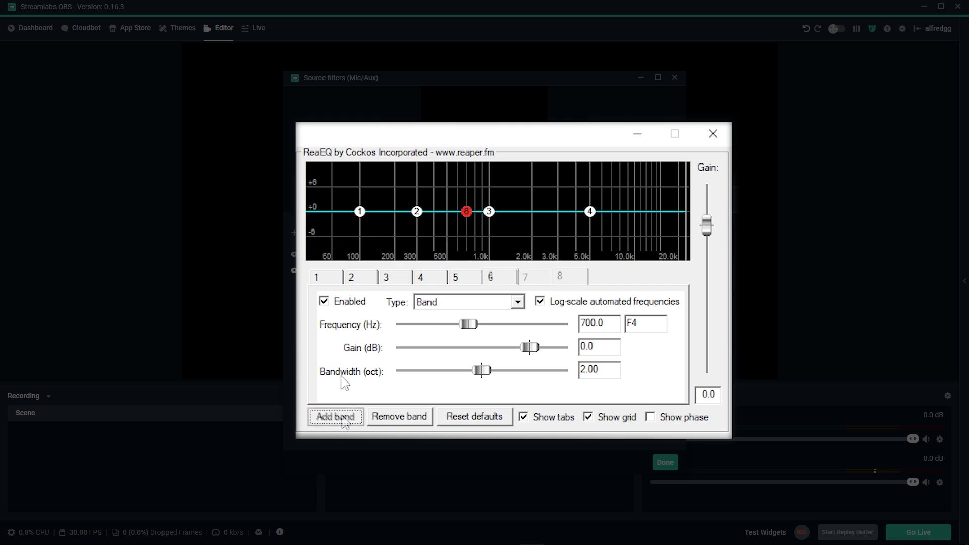
pyautogui.click(346, 421)
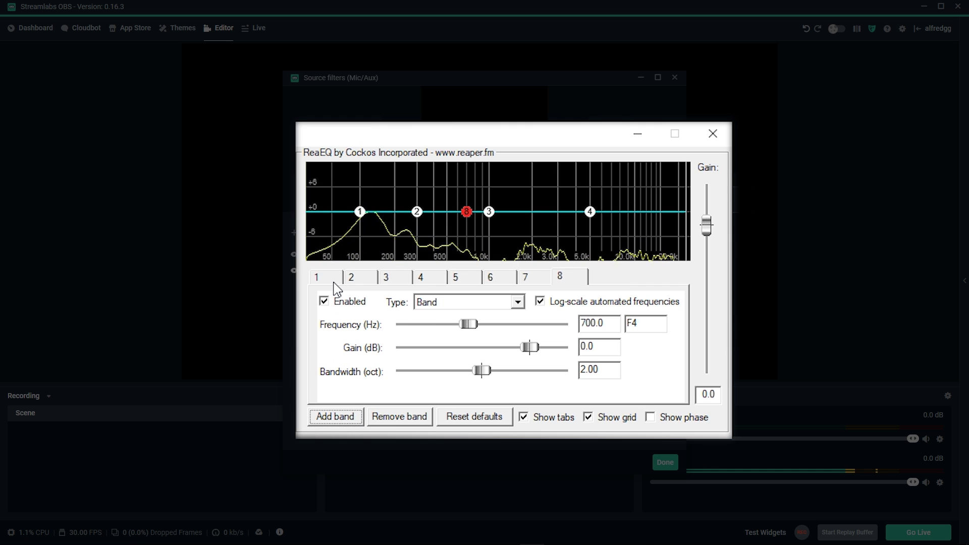
# Set ReaEQ band 1 to a High Pass filter at 80 Hz
pyautogui.click(335, 284)
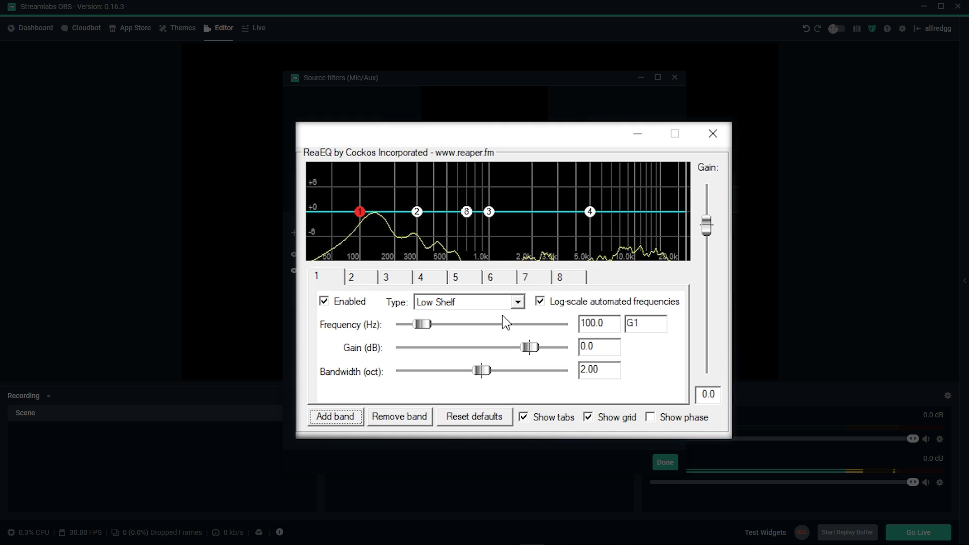
pyautogui.click(437, 326)
pyautogui.press('Tab')
pyautogui.write('80')
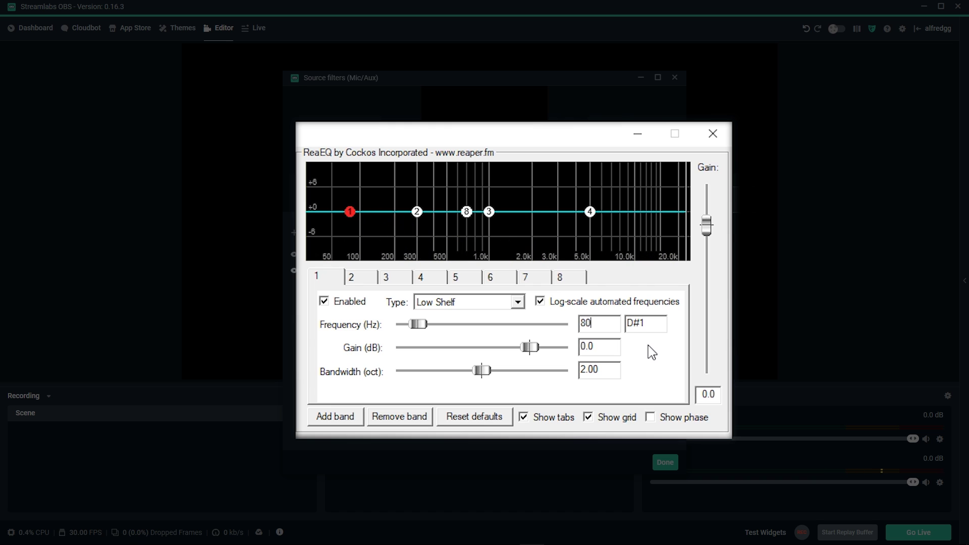
pyautogui.click(520, 305)
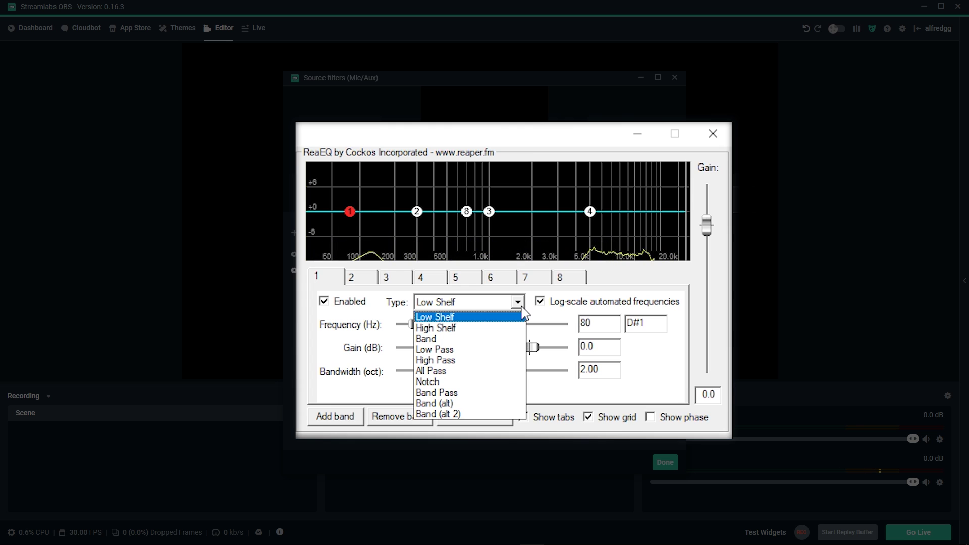
pyautogui.click(464, 361)
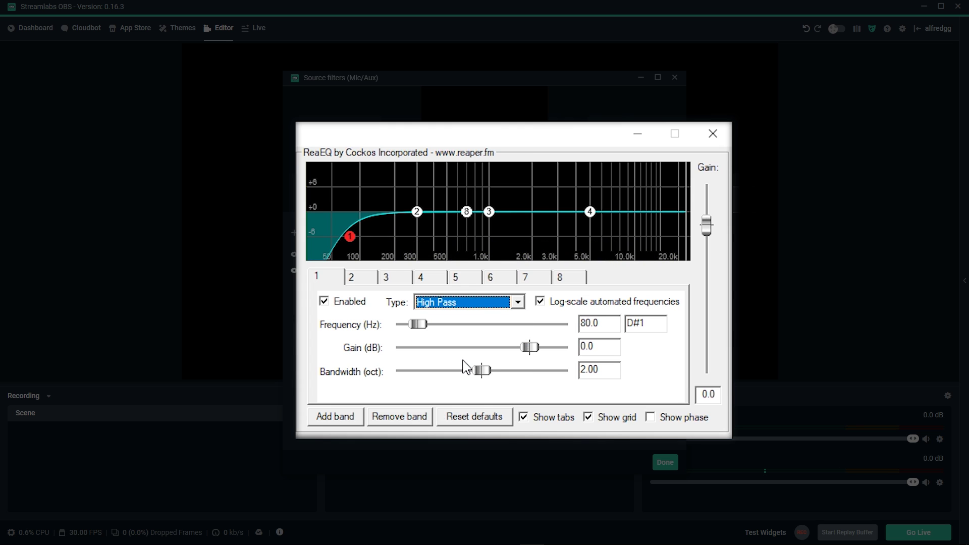
# Set ReaEQ band 2 to a frequency of about 140.7 Hz with a gain of about 3.0 dB
pyautogui.click(353, 279)
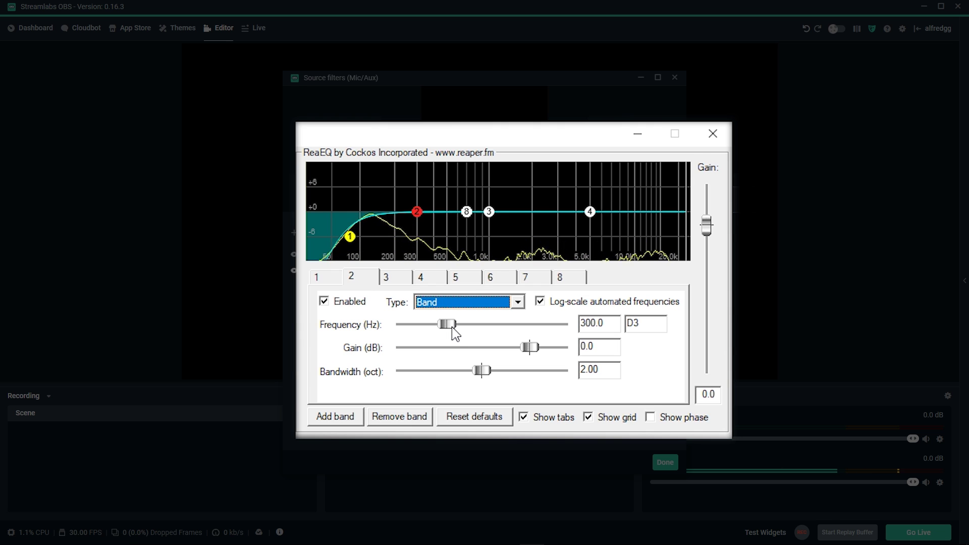
pyautogui.moveTo(452, 333); pyautogui.dragTo(435, 333)
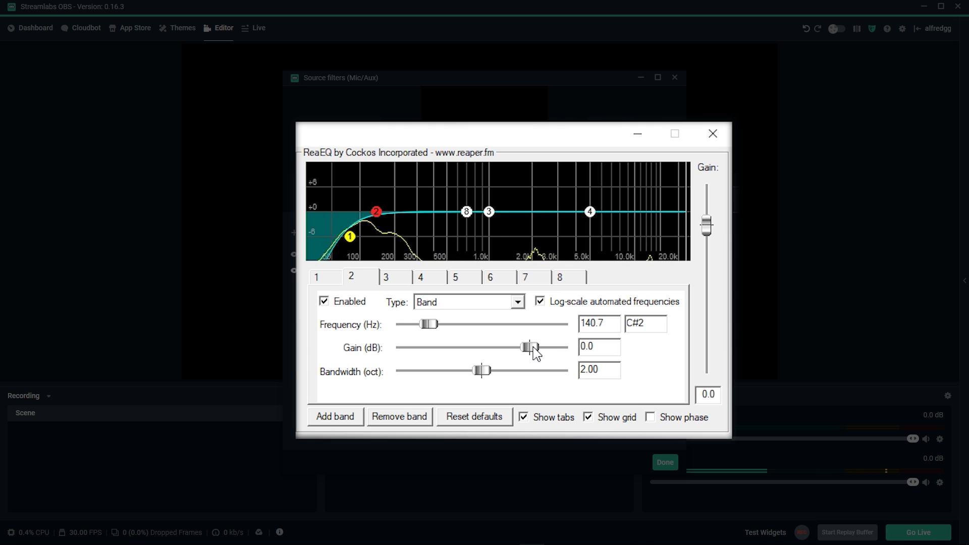
pyautogui.moveTo(534, 348); pyautogui.dragTo(548, 349)
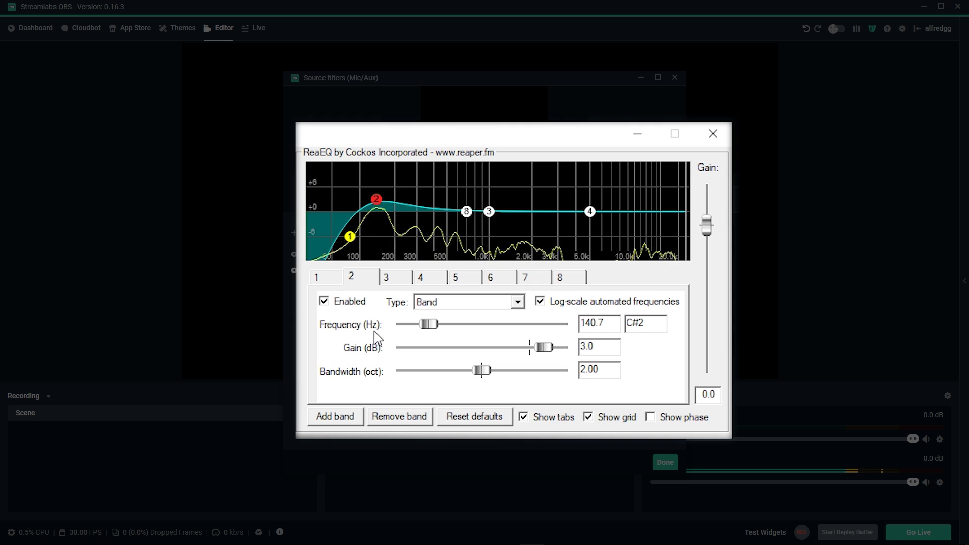
# Set ReaEQ band 3 to about 401.3 Hz, with about -3.1 dB gain and a bandwidth of about 1.52 octaves
pyautogui.click(399, 277)
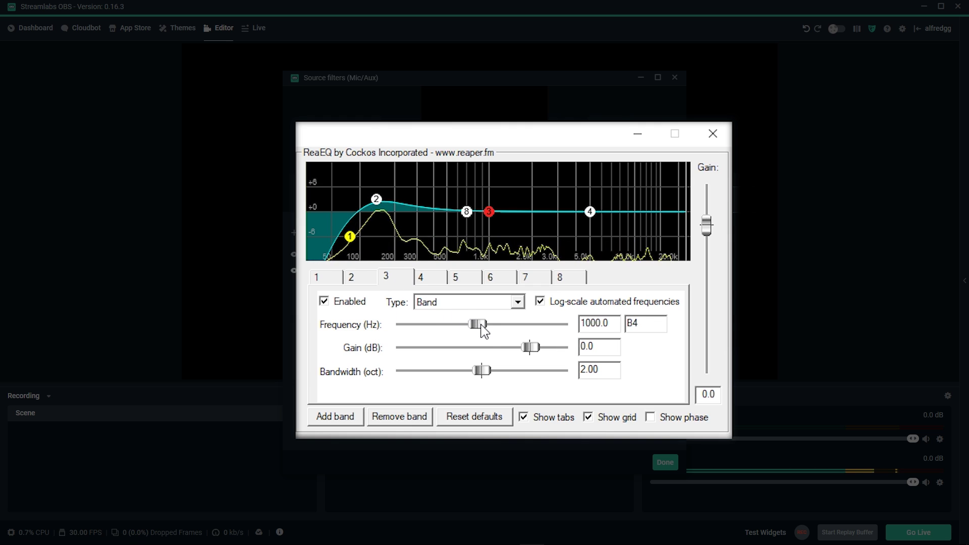
pyautogui.moveTo(484, 330); pyautogui.dragTo(461, 335)
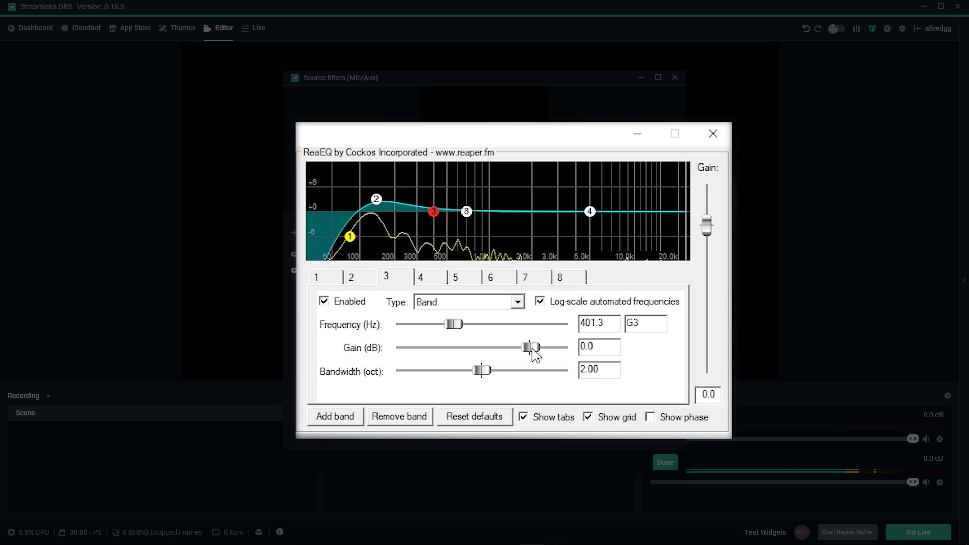
pyautogui.moveTo(532, 350); pyautogui.dragTo(503, 354)
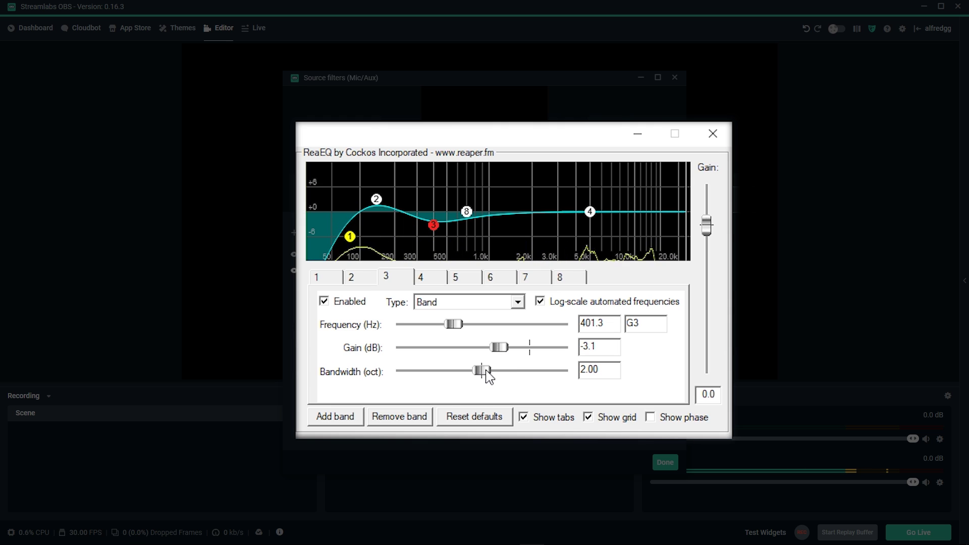
pyautogui.moveTo(486, 374); pyautogui.dragTo(467, 375)
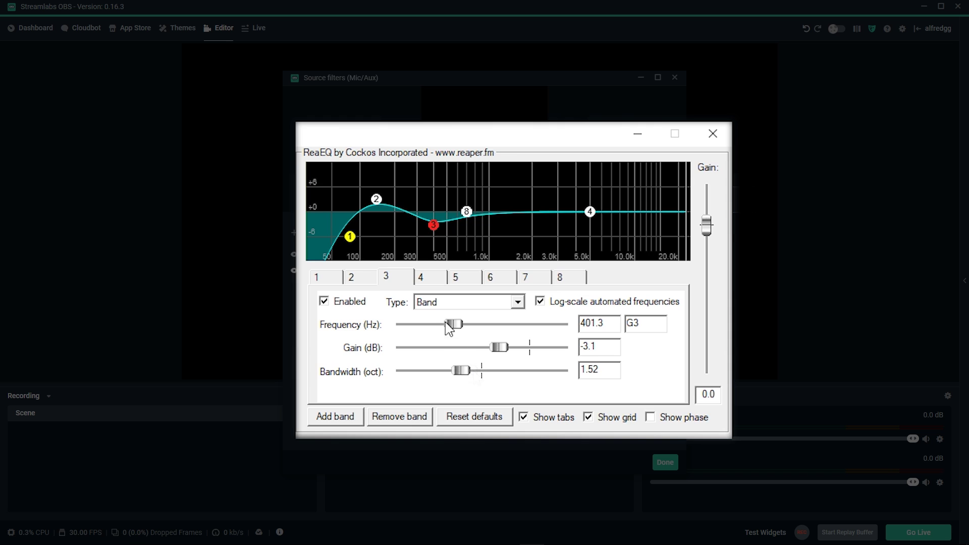
# Change ReaEQ band 4 to the Band type at about 1504.2 Hz with a gain of about -0.5 dB
pyautogui.click(434, 278)
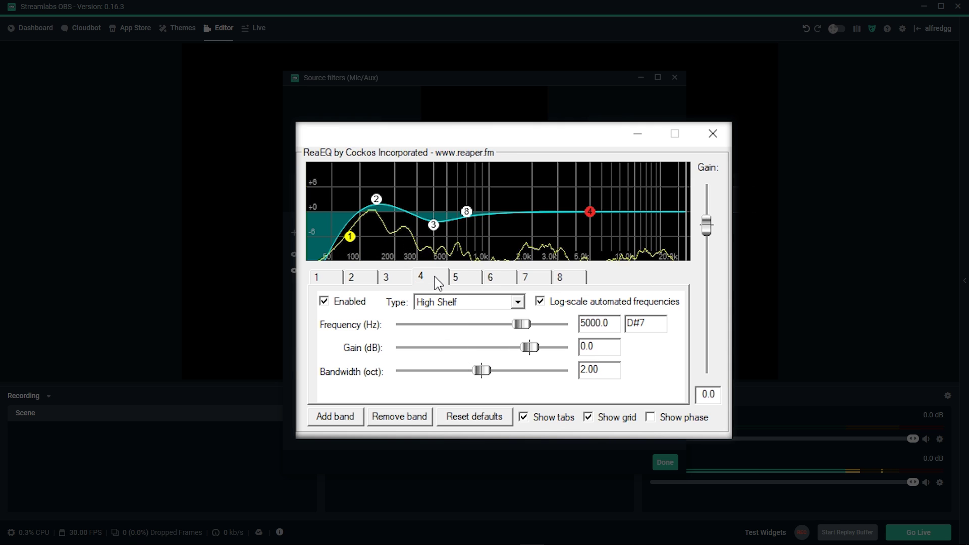
pyautogui.click(440, 303)
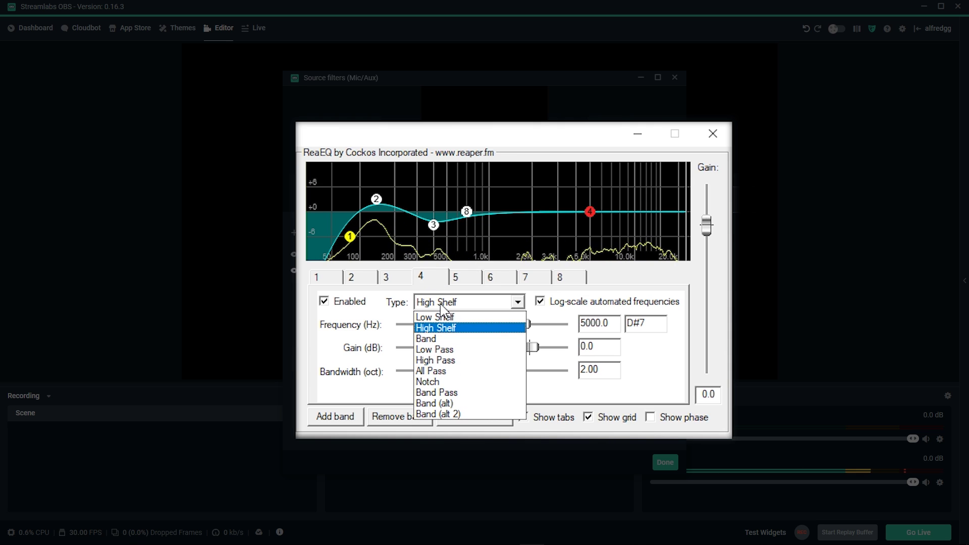
pyautogui.click(448, 338)
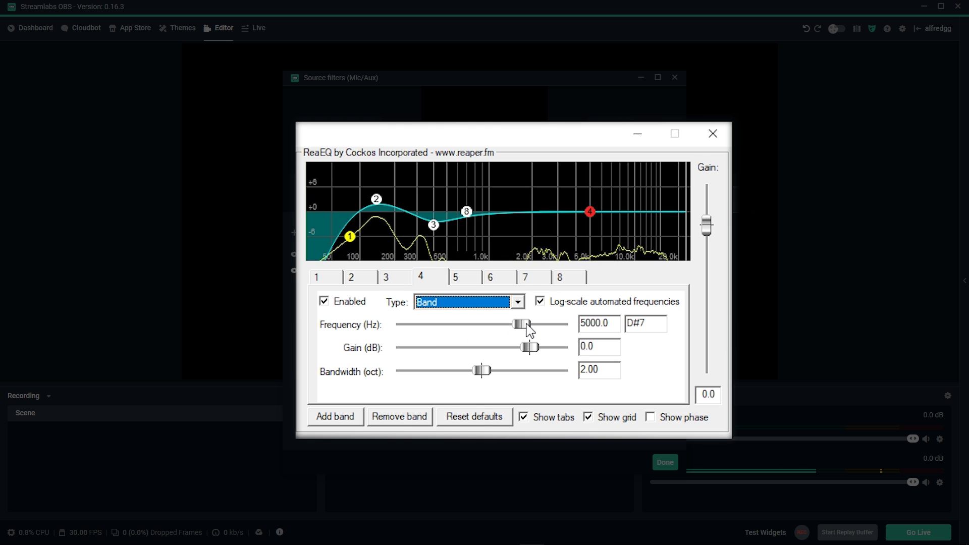
pyautogui.moveTo(528, 331); pyautogui.dragTo(497, 334)
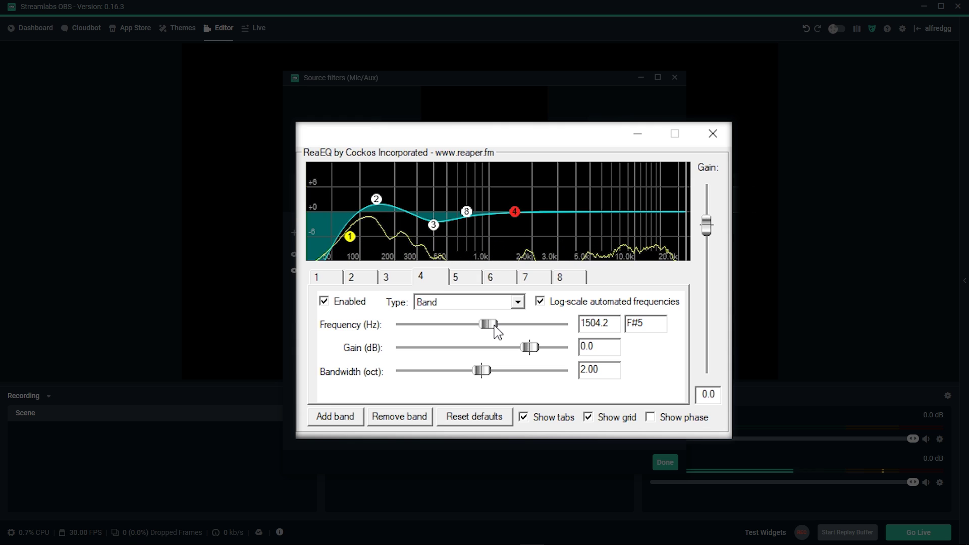
pyautogui.moveTo(536, 351); pyautogui.dragTo(520, 353)
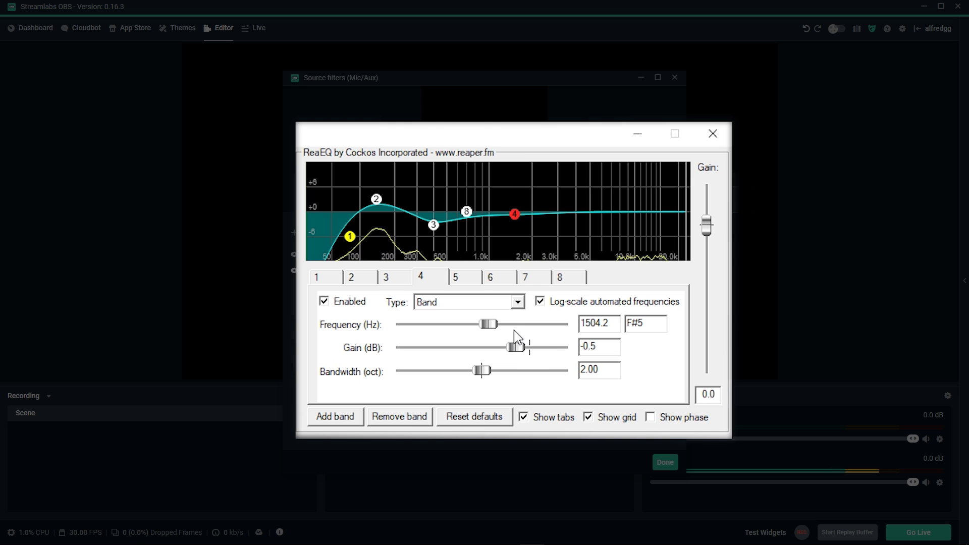
# Set ReaEQ band 5 to about 2927.9 Hz, with about -5.1 dB gain and a narrow bandwidth of about 0.31 octaves
pyautogui.click(465, 278)
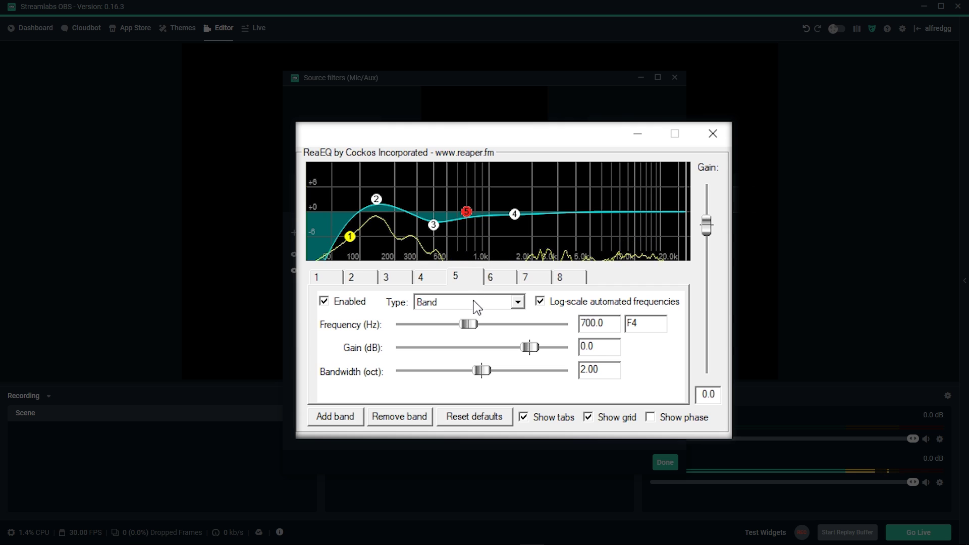
pyautogui.moveTo(473, 326); pyautogui.dragTo(512, 327)
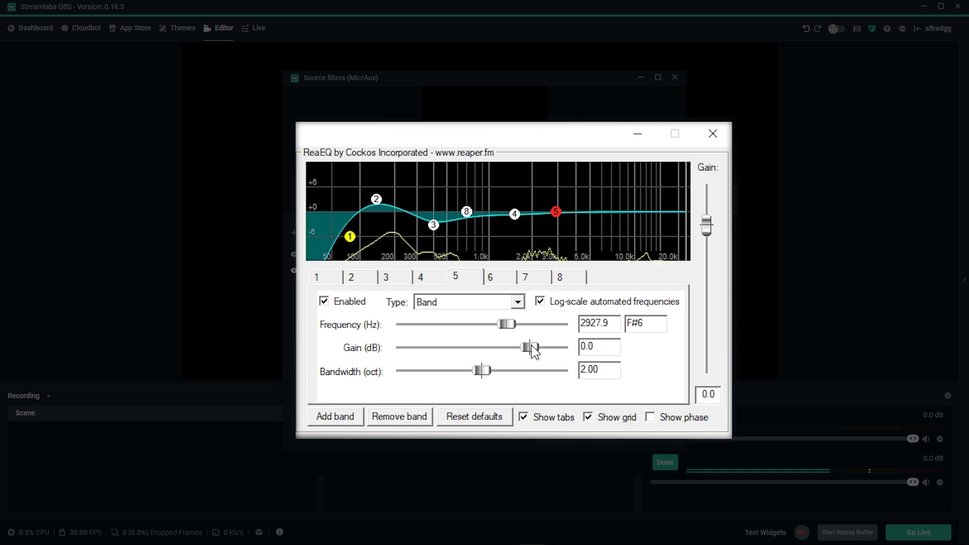
pyautogui.moveTo(527, 348); pyautogui.dragTo(407, 375)
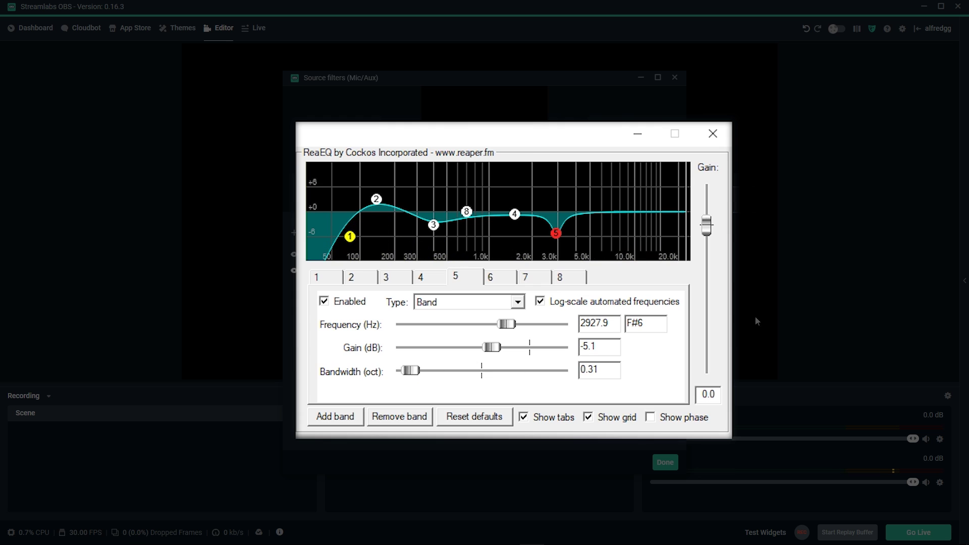
# Set ReaEQ band 6 to about 6238.2 Hz, with about 2.0 dB gain and a bandwidth of about 0.86 octaves
pyautogui.click(502, 277)
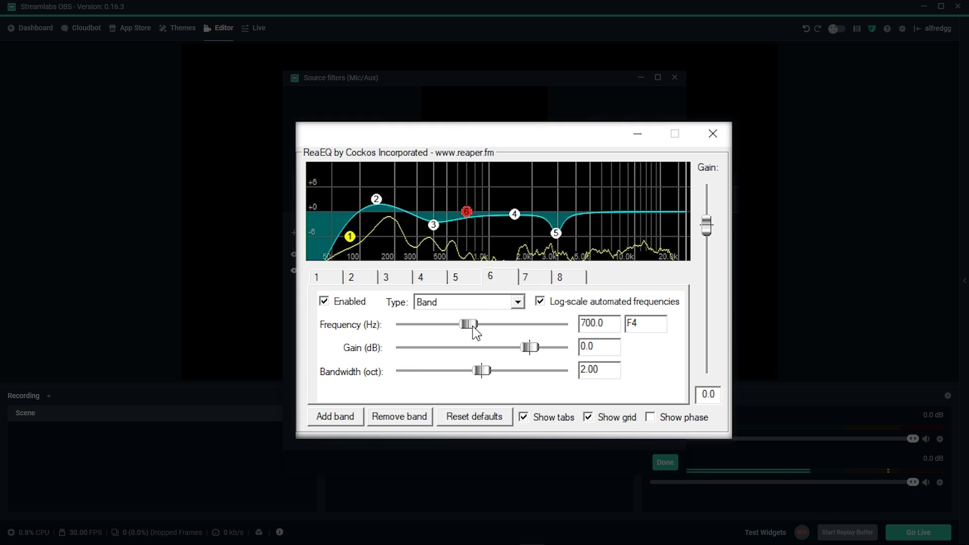
pyautogui.moveTo(469, 328); pyautogui.dragTo(529, 328)
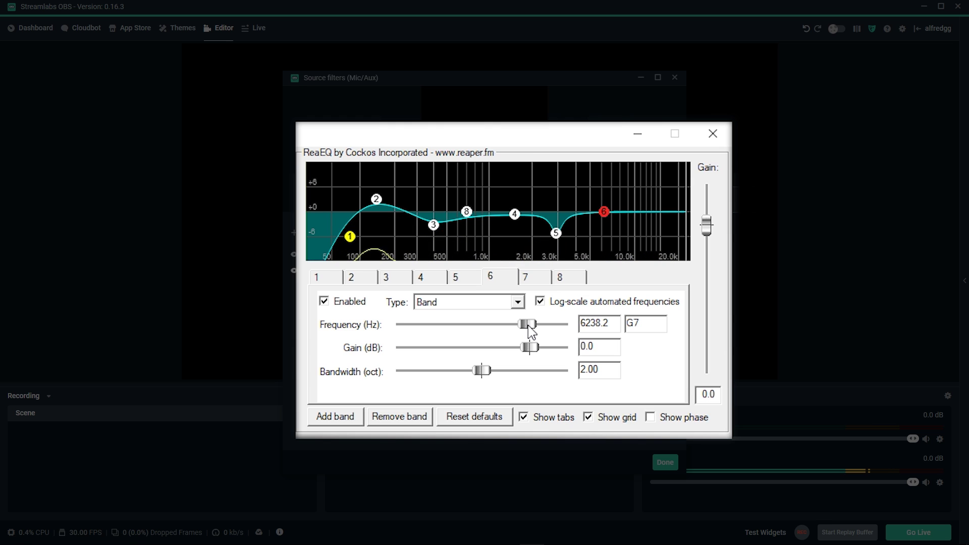
pyautogui.moveTo(529, 348); pyautogui.dragTo(543, 351)
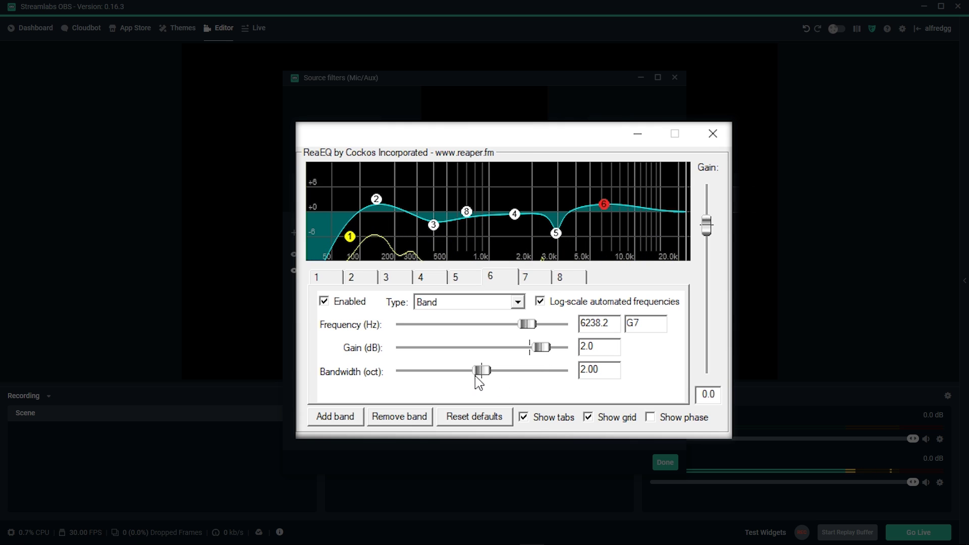
pyautogui.moveTo(482, 373); pyautogui.dragTo(435, 378)
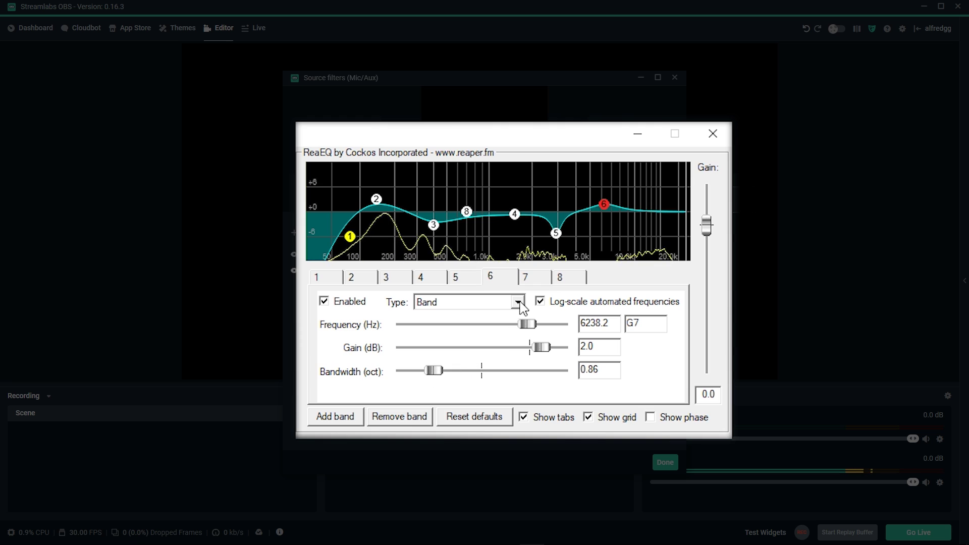
# Set ReaEQ band 7 to about 14842.8 Hz, with about 3.5 dB gain and a bandwidth of about 1.10 octaves
pyautogui.click(535, 283)
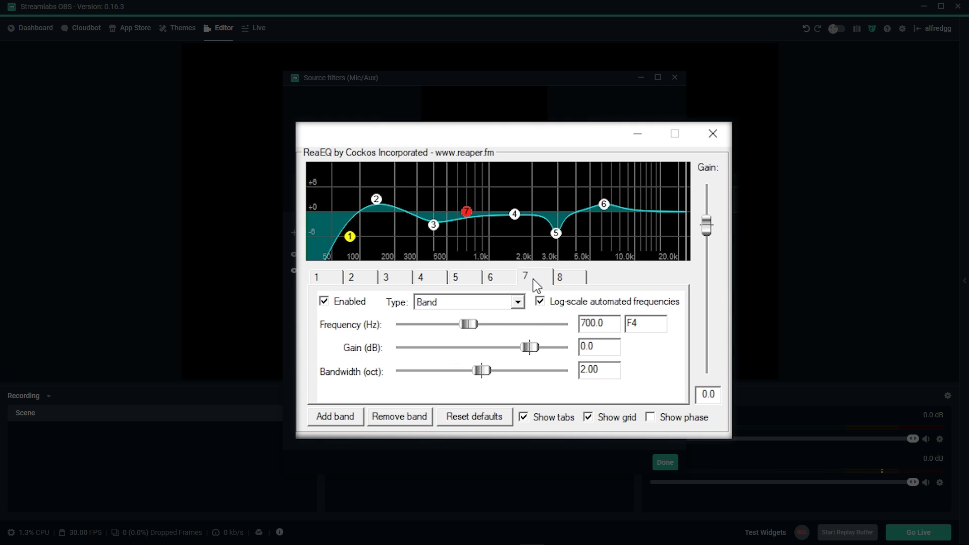
pyautogui.moveTo(475, 327); pyautogui.dragTo(558, 329)
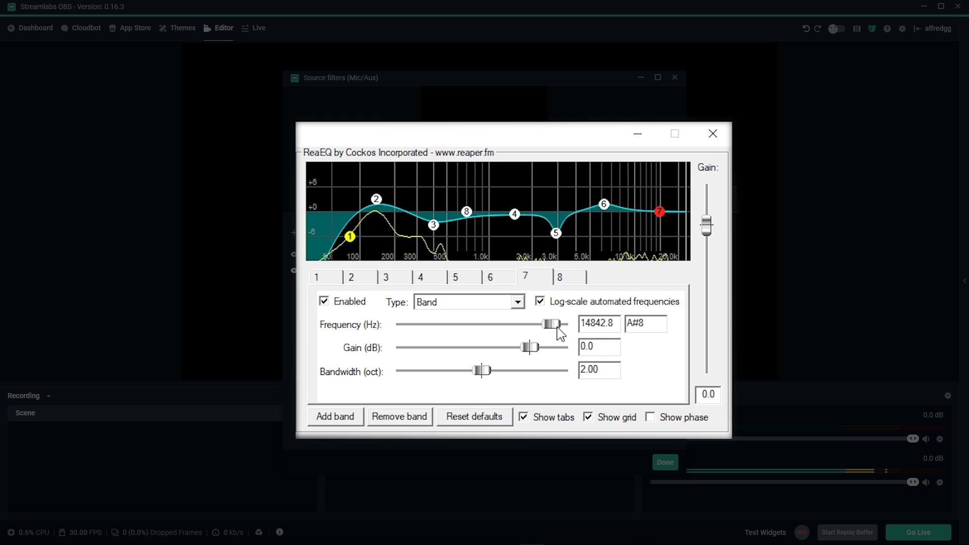
pyautogui.moveTo(530, 351); pyautogui.dragTo(545, 353)
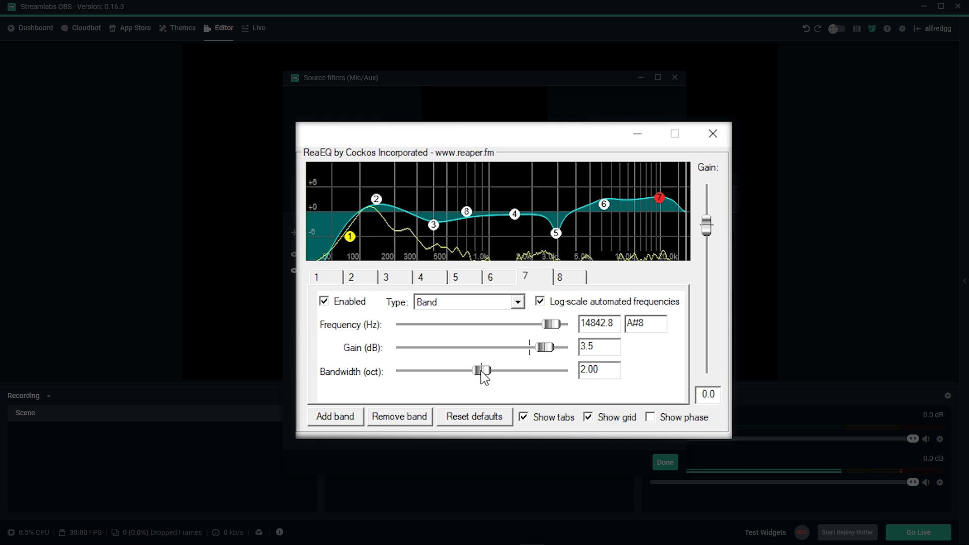
pyautogui.moveTo(481, 372); pyautogui.dragTo(445, 378)
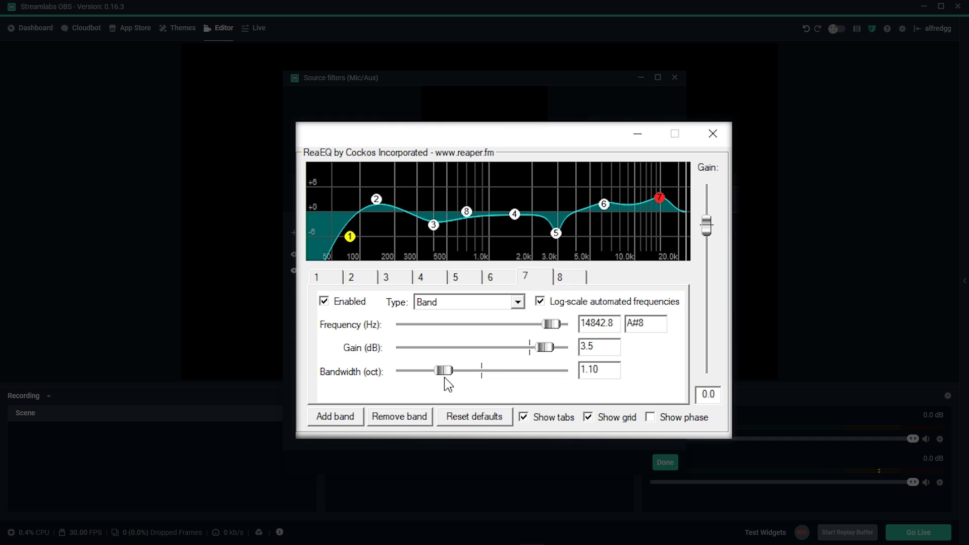
# Make ReaEQ band 8 a High Shelf at about 19450.6 Hz, with about -12.3 dB gain and a bandwidth of about 0.94 octaves
pyautogui.click(571, 281)
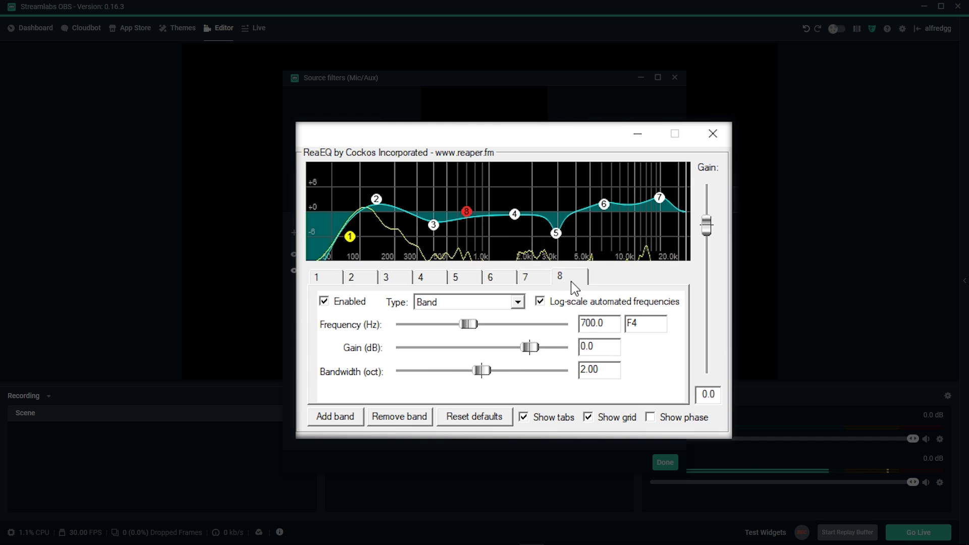
pyautogui.click(518, 305)
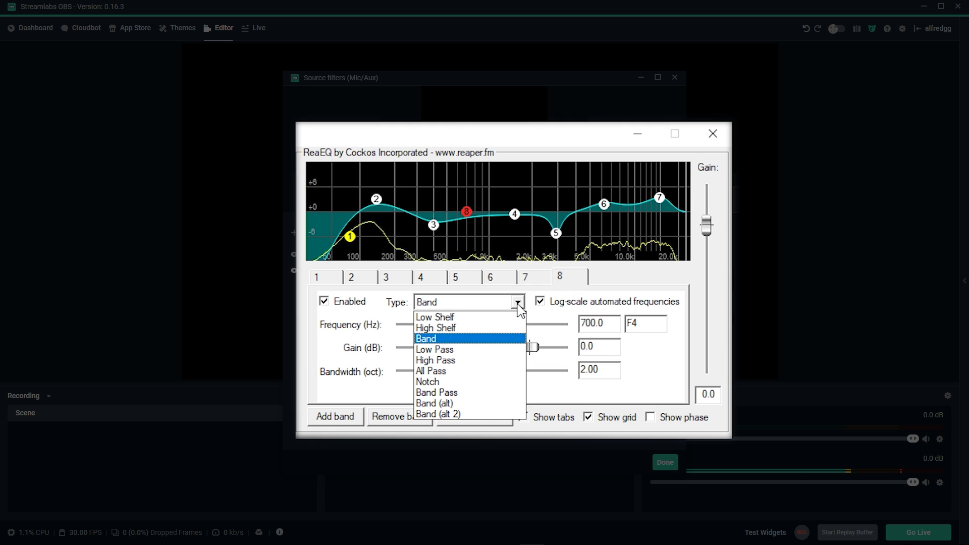
pyautogui.click(497, 327)
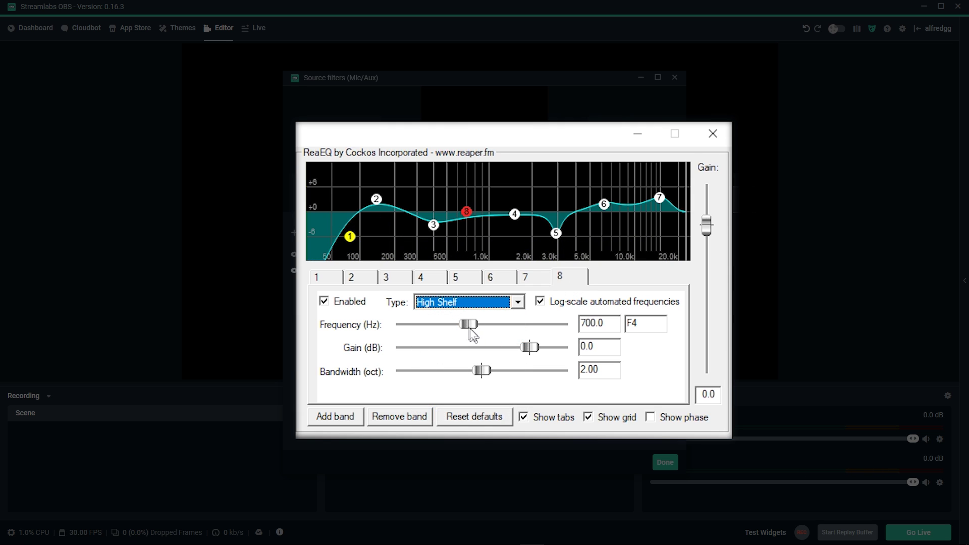
pyautogui.moveTo(471, 333)
pyautogui.mouseDown()
pyautogui.moveTo(556, 334)
pyautogui.moveTo(527, 347)
pyautogui.moveTo(478, 349)
pyautogui.mouseUp()
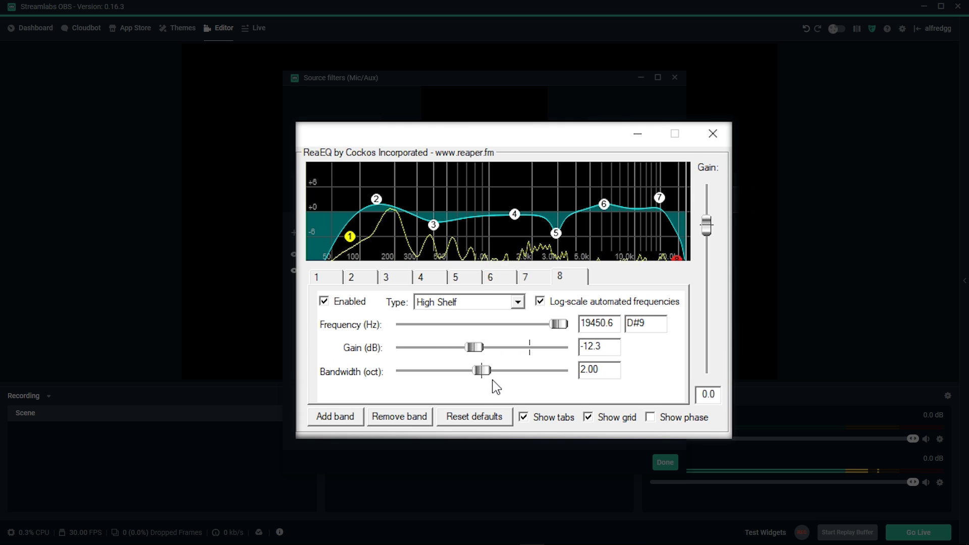
pyautogui.moveTo(480, 370); pyautogui.dragTo(436, 375)
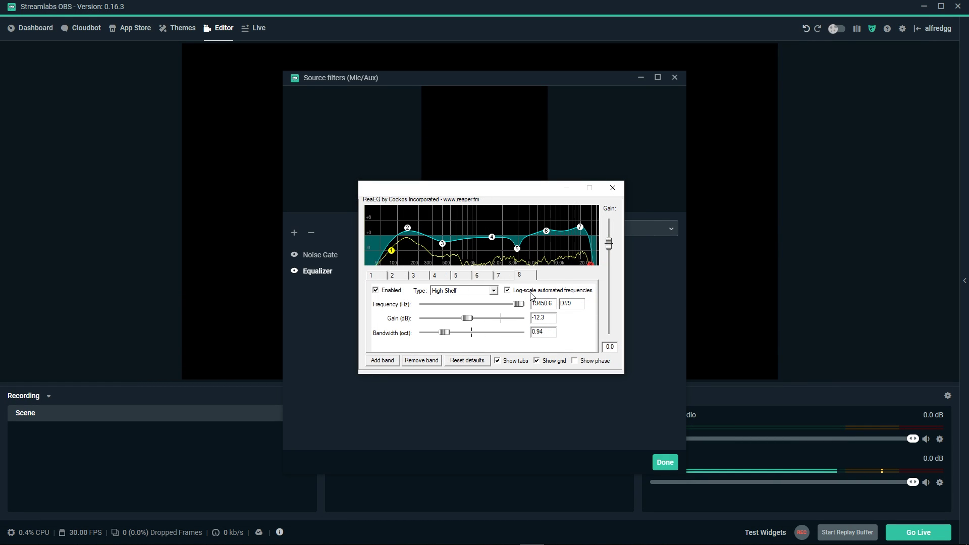
# Close the ReaEQ interface and add a VST 2.x Plugin filter named Compressor to the Mic/Aux source
pyautogui.click(612, 188)
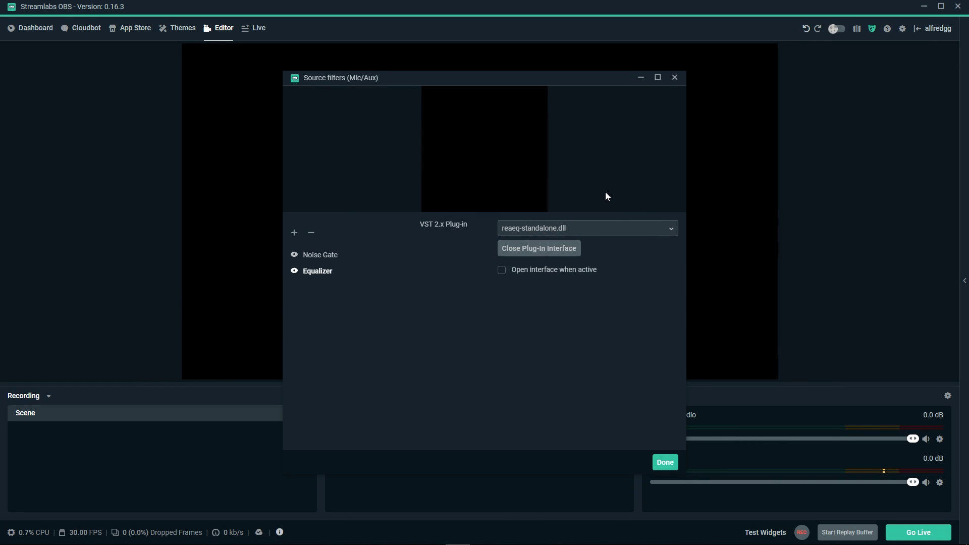
pyautogui.click(570, 251)
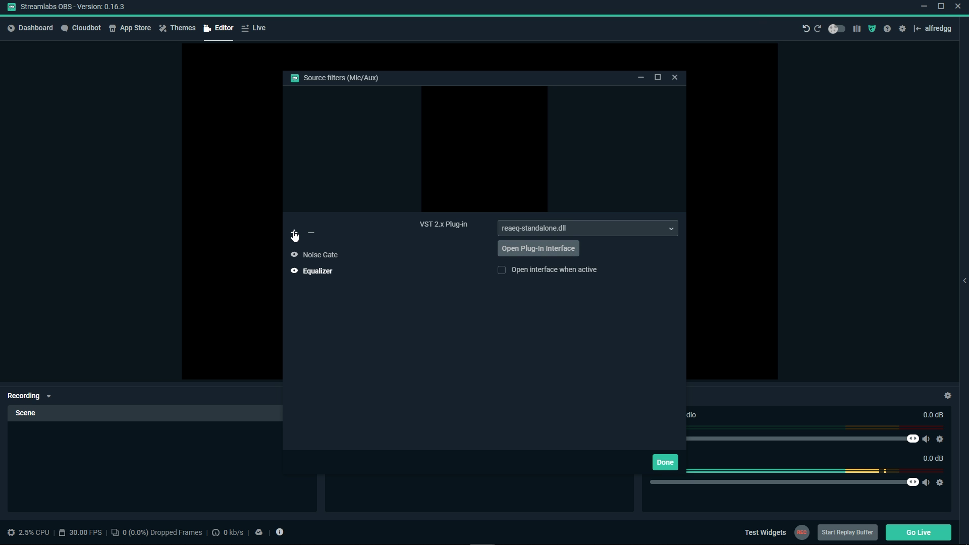
pyautogui.click(294, 233)
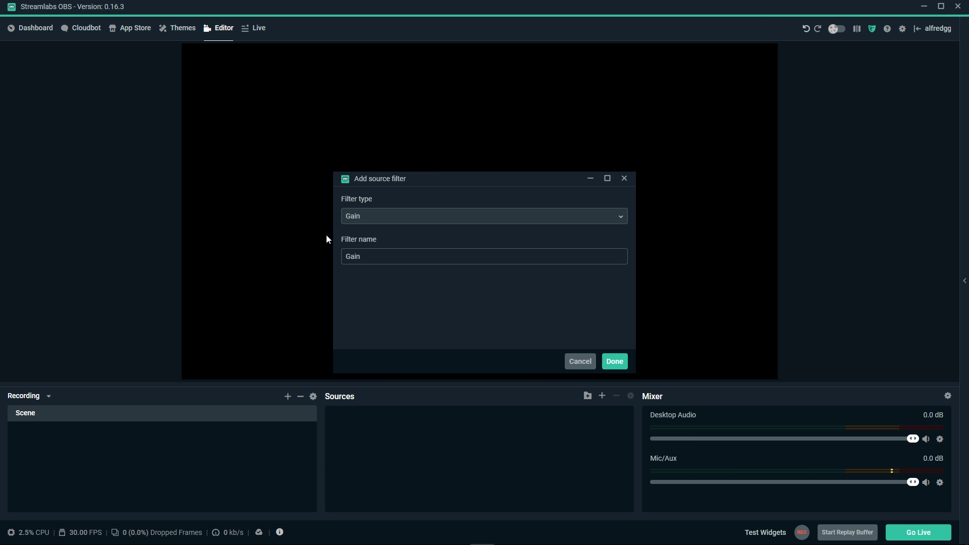
pyautogui.click(431, 220)
pyautogui.click(394, 340)
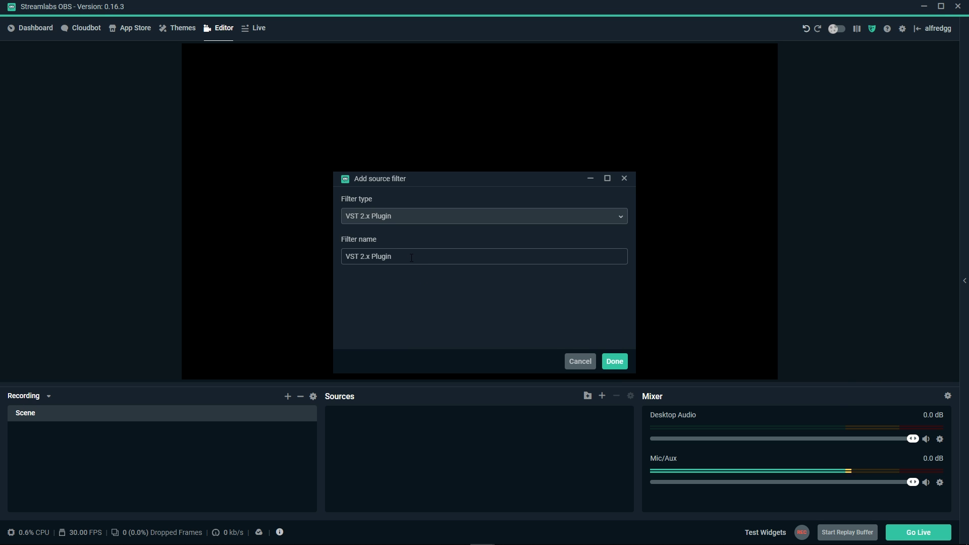
pyautogui.press('Return')
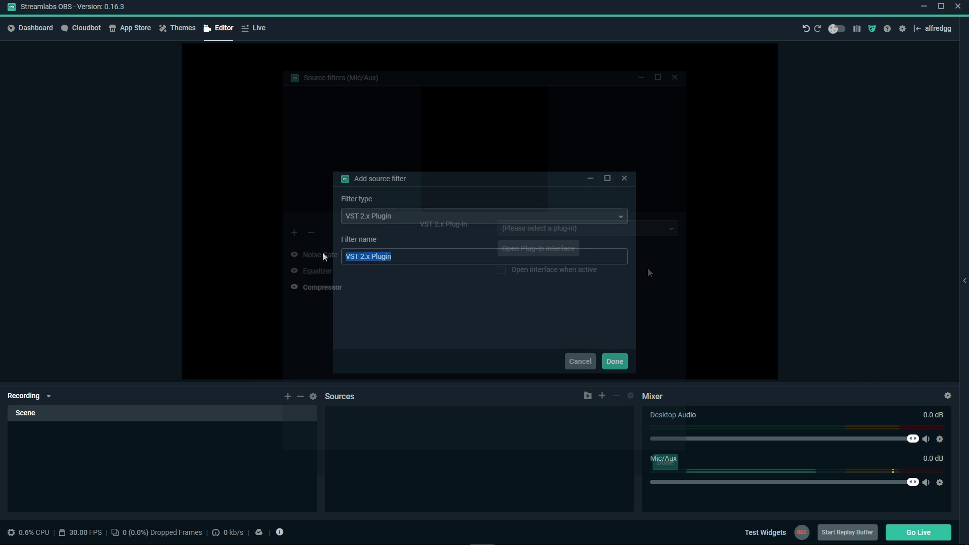
# Assign reacomp-standalone.dll to the Compressor filter and open its plug-in interface
pyautogui.click(658, 234)
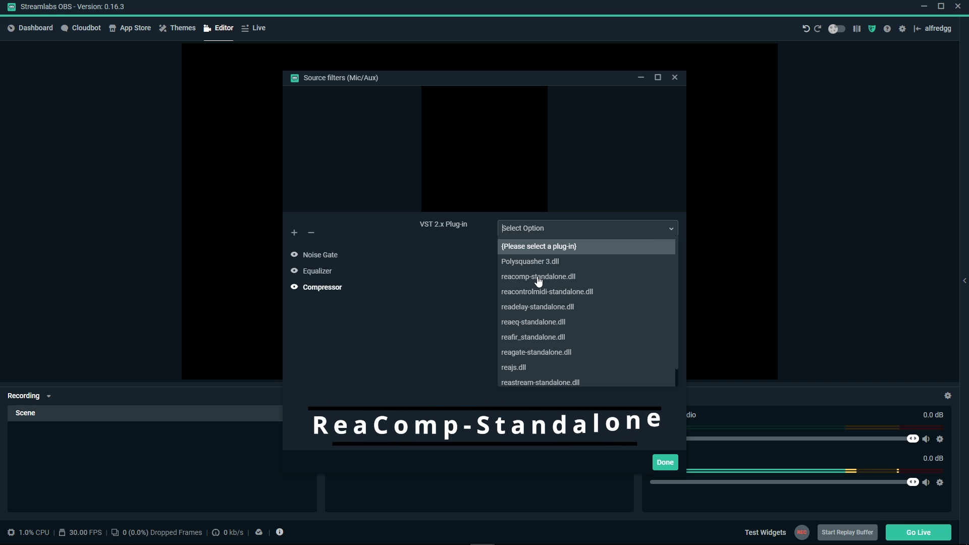
pyautogui.click(514, 281)
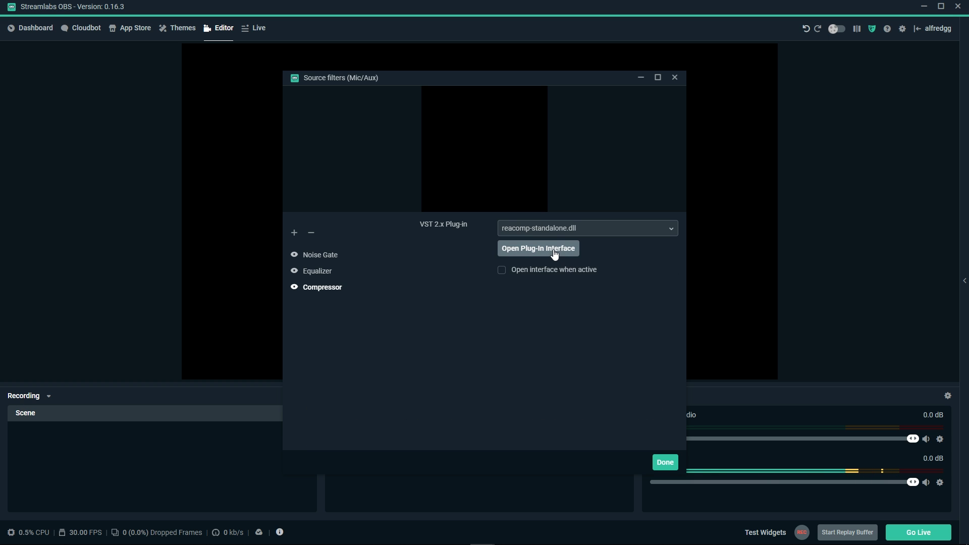
pyautogui.click(555, 254)
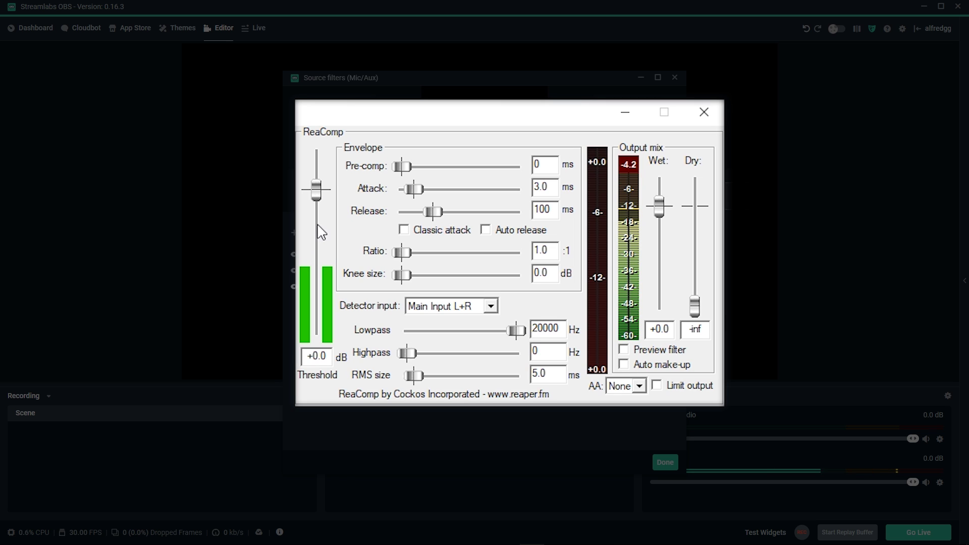
# Set ReaComp's threshold to about -25.8 dB and its ratio to 4:1, and lengthen the release time
pyautogui.moveTo(320, 194); pyautogui.dragTo(323, 275)
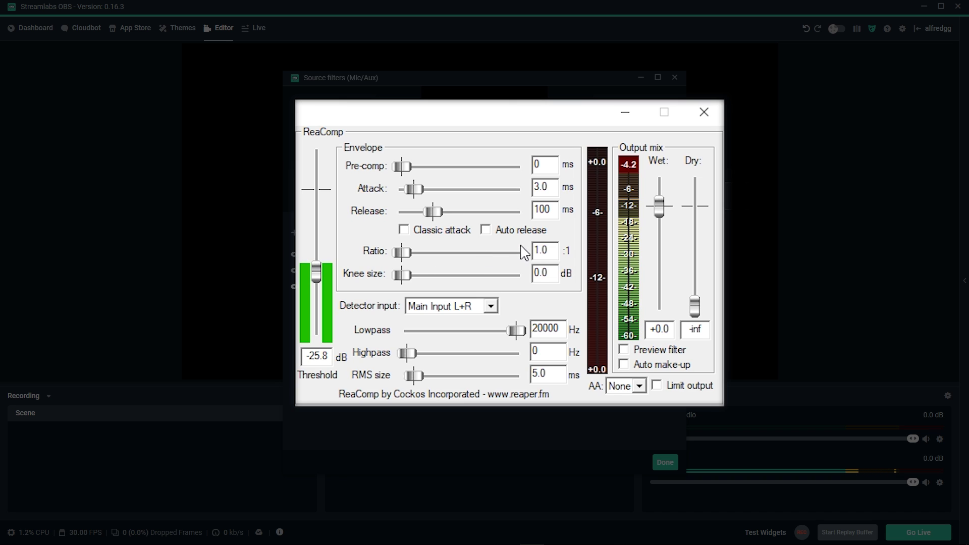
pyautogui.click(540, 250)
pyautogui.press('BackSpace')
pyautogui.write('4')
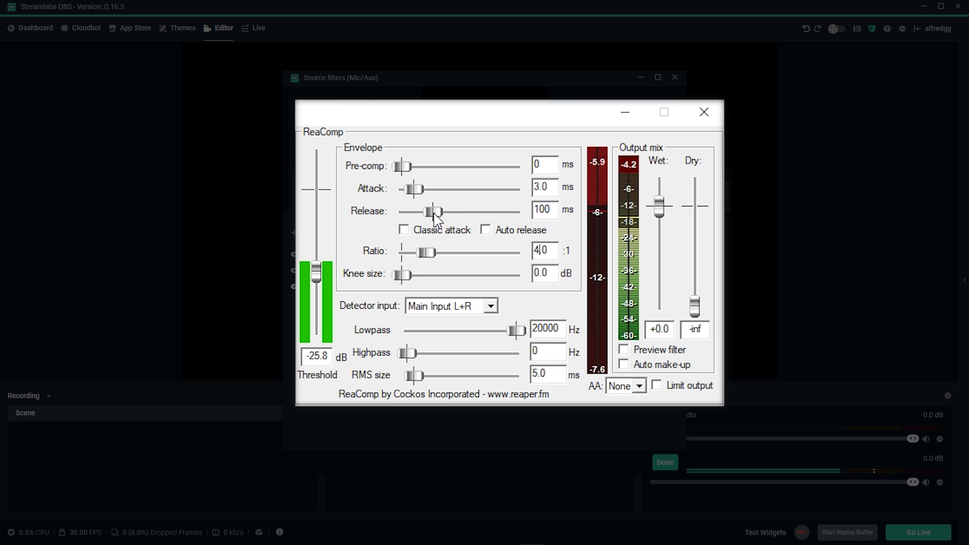
pyautogui.moveTo(433, 214); pyautogui.dragTo(454, 221)
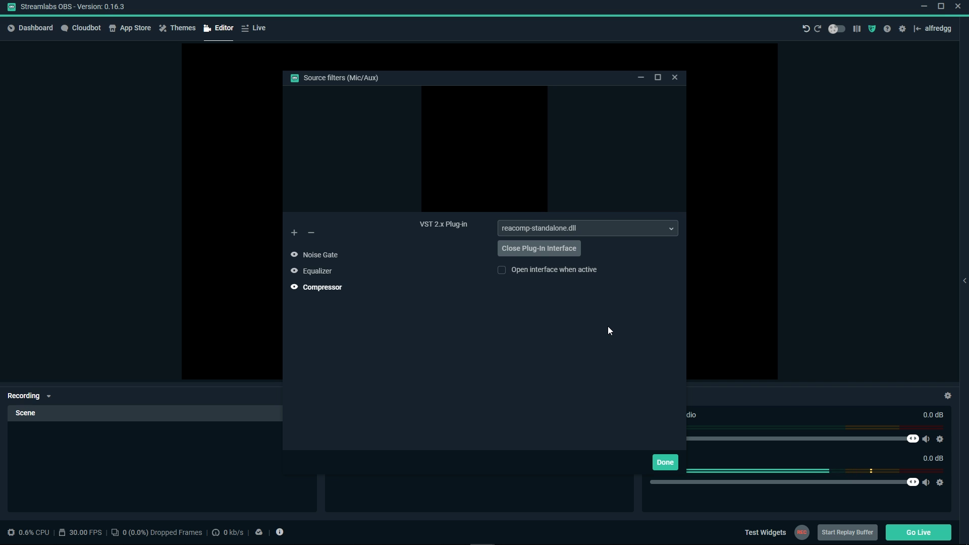
# Look through the available VST plug-ins for the Compressor filter, keeping reacomp-standalone.dll as its plug-in
pyautogui.click(660, 230)
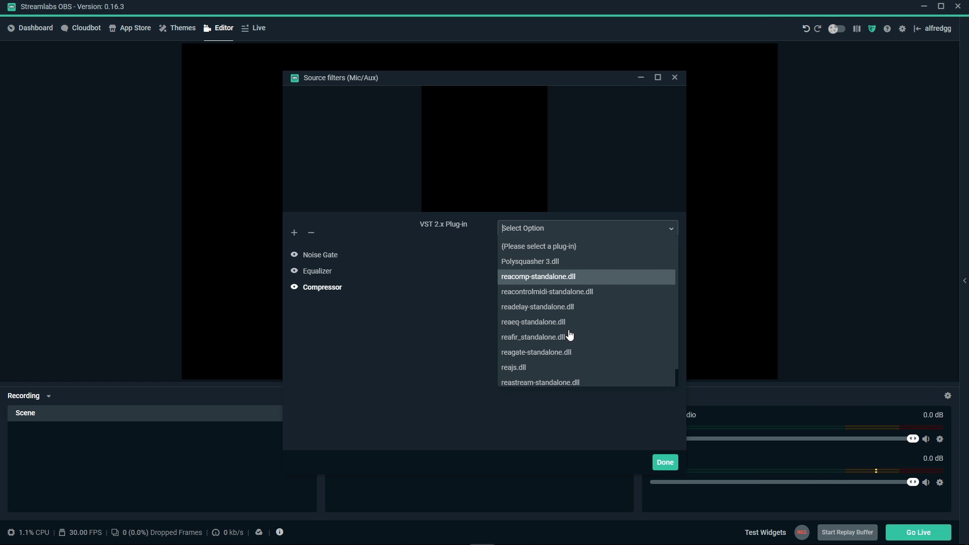
pyautogui.scroll(-1, 550, 353)
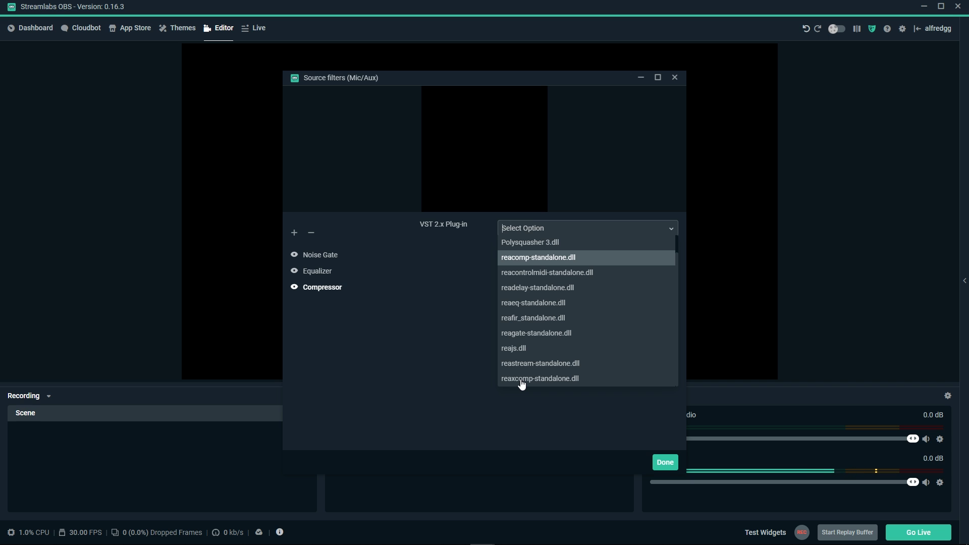
pyautogui.click(558, 258)
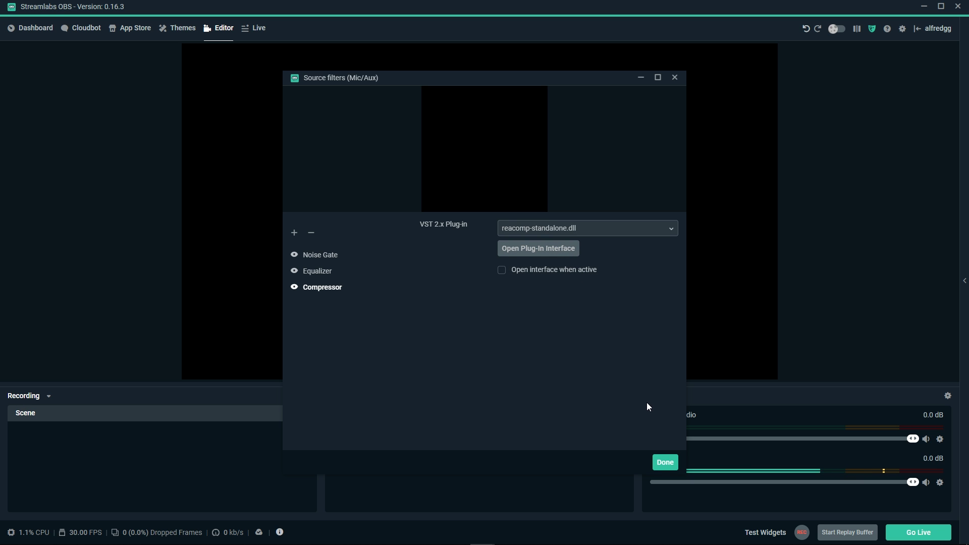
# Finish the Mic/Aux filters and add a VST 2.x Plugin filter named Eq to Desktop Audio
pyautogui.click(665, 461)
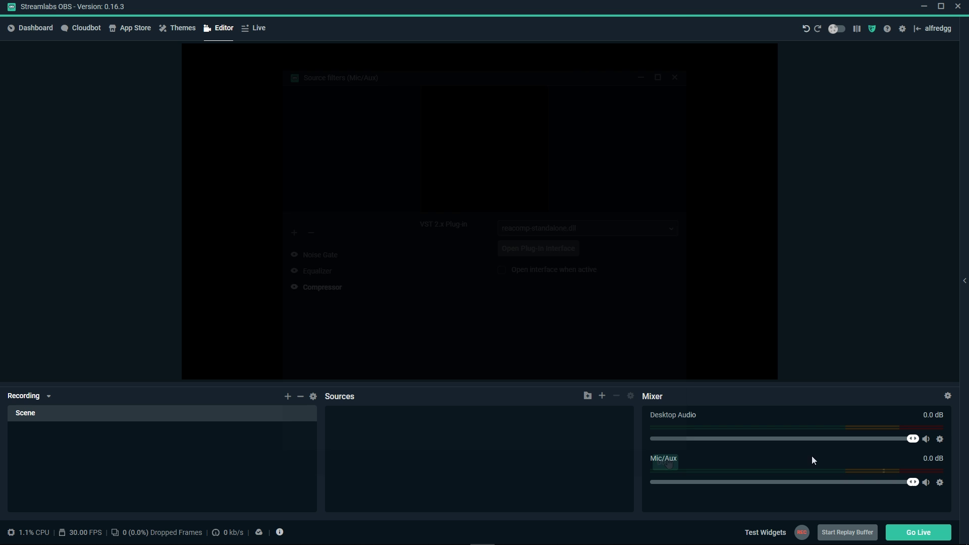
pyautogui.click(940, 440)
pyautogui.click(899, 315)
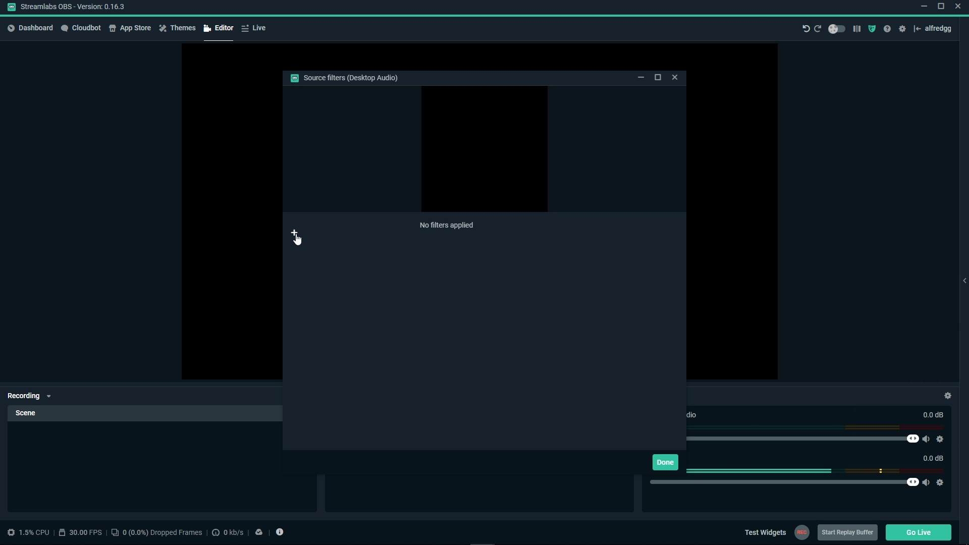
pyautogui.click(296, 236)
pyautogui.click(382, 220)
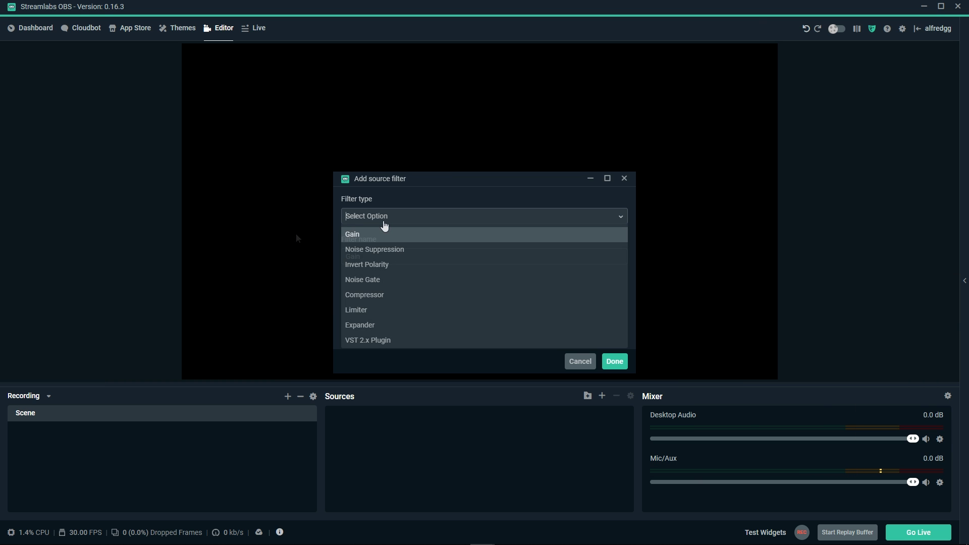
pyautogui.click(385, 340)
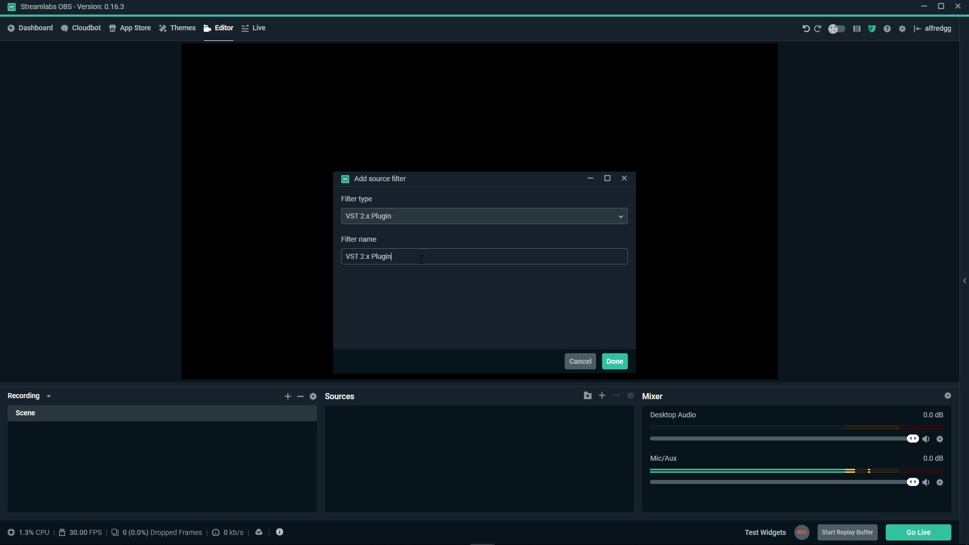
pyautogui.moveTo(403, 256); pyautogui.dragTo(280, 259)
pyautogui.write('Eq')
pyautogui.press('Return')
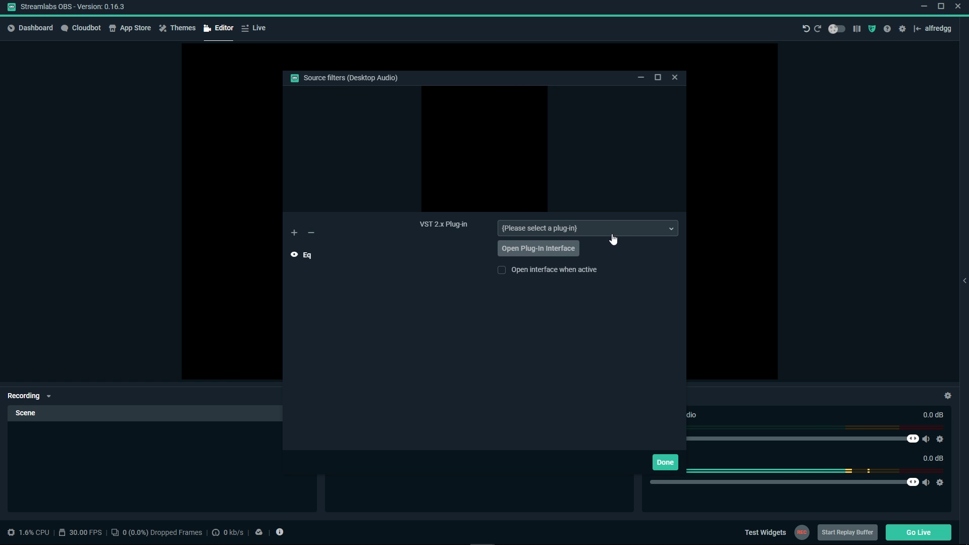
# Assign reaeq-standalone.dll to the Desktop Audio Eq filter and open its plug-in interface
pyautogui.click(613, 232)
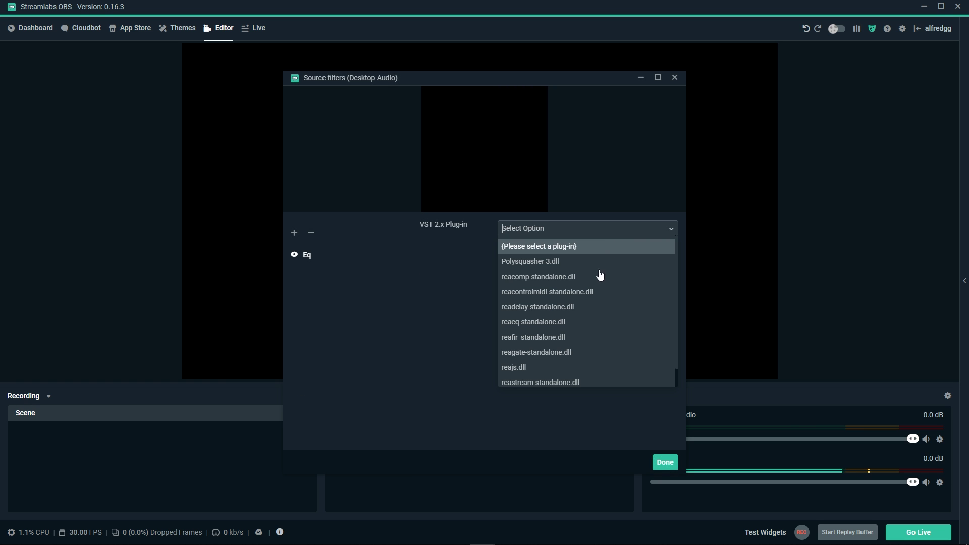
pyautogui.click(536, 323)
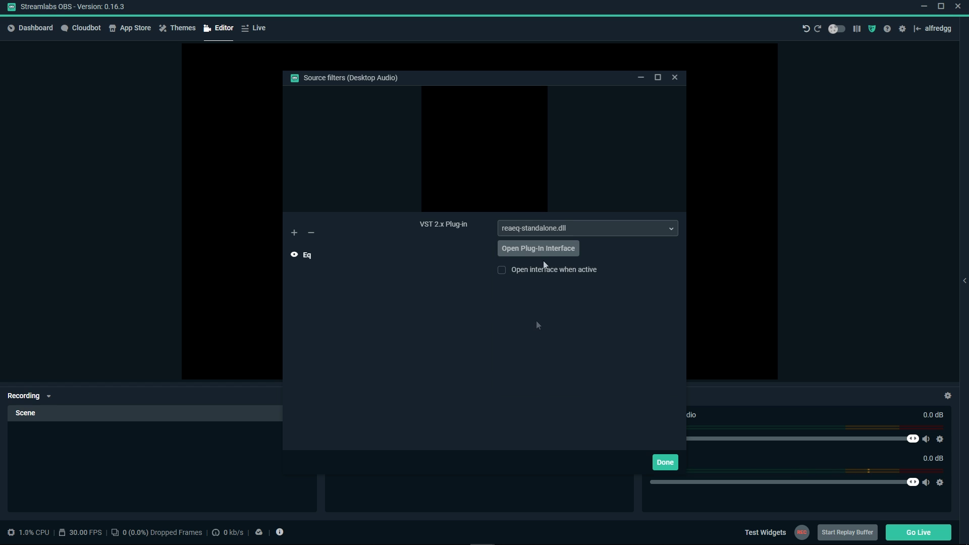
pyautogui.click(546, 258)
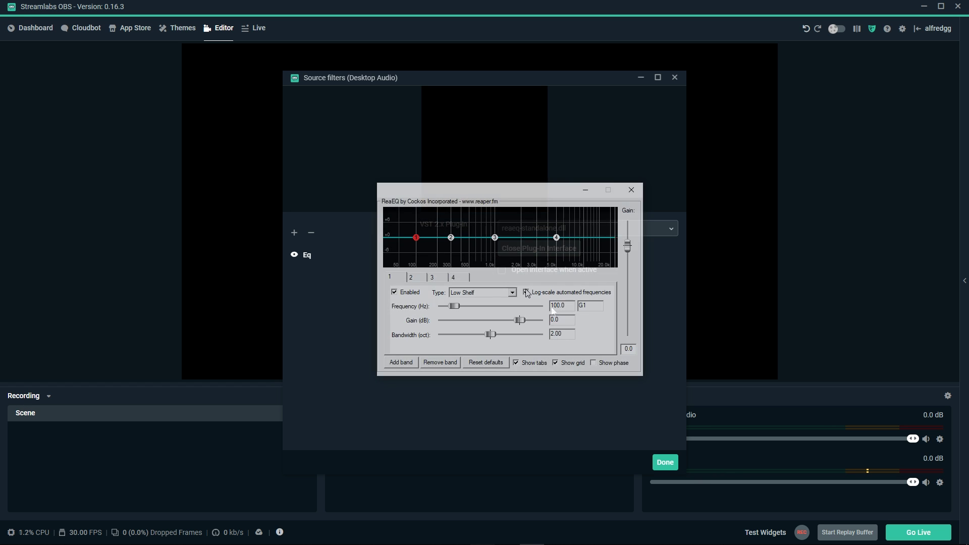
# Change ReaEQ band 1 of the Desktop Audio filter to type Band with about 3.0 dB gain
pyautogui.click(526, 293)
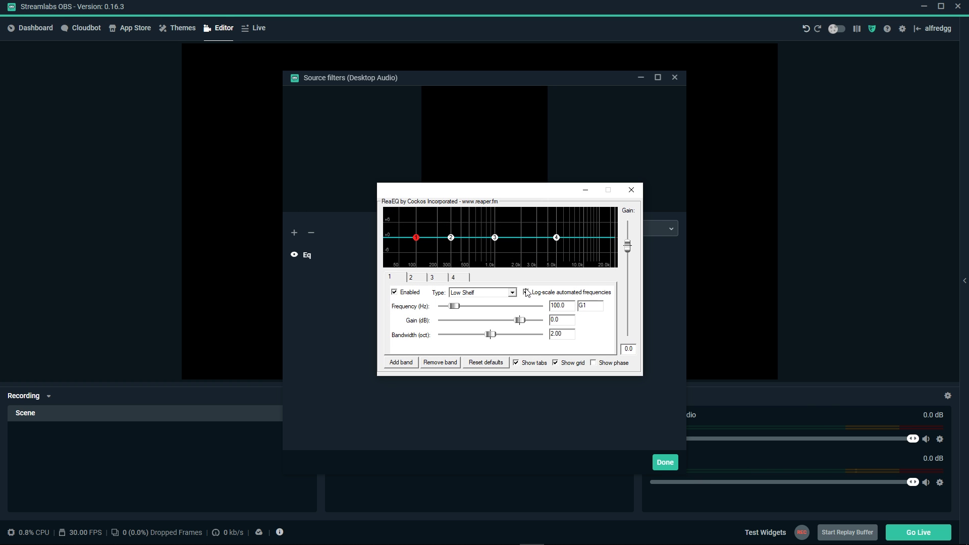
pyautogui.click(512, 293)
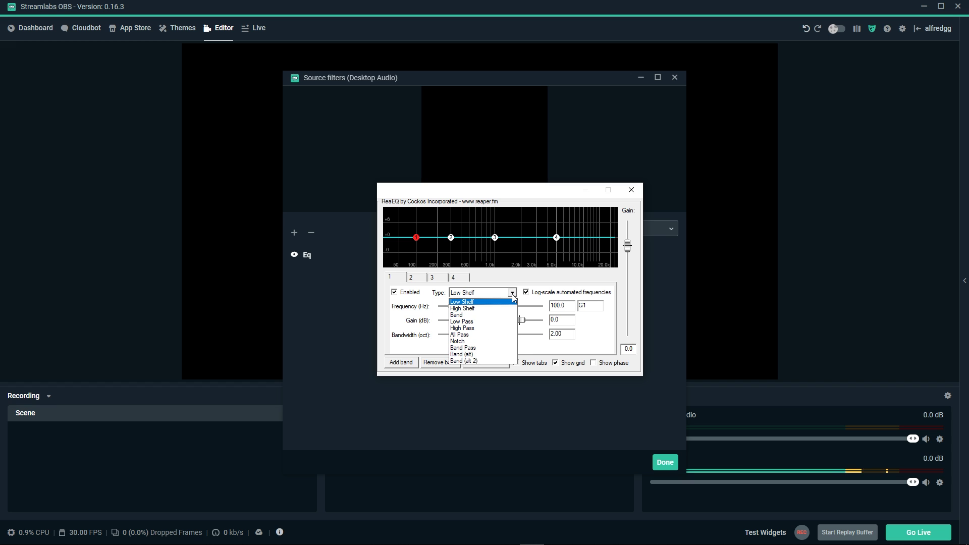
pyautogui.click(503, 315)
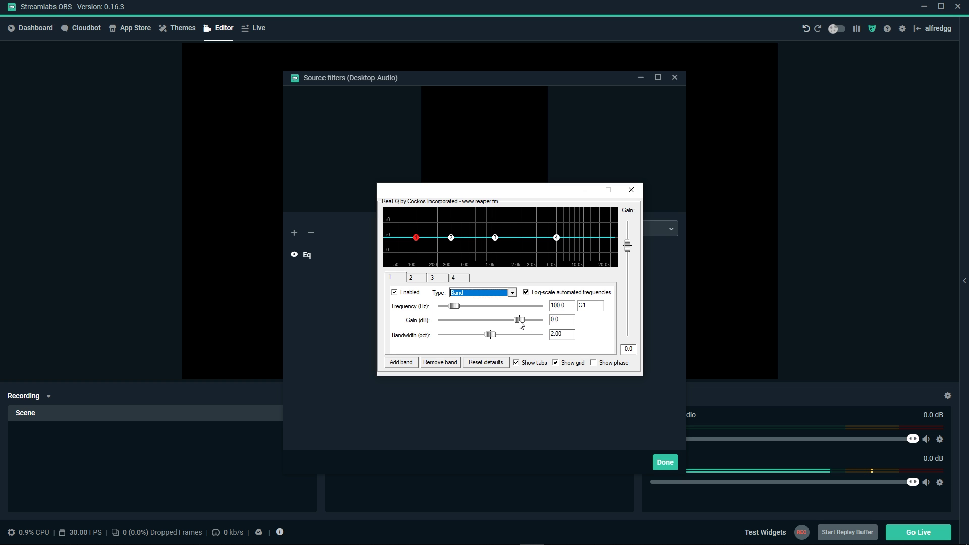
pyautogui.moveTo(520, 324); pyautogui.dragTo(528, 324)
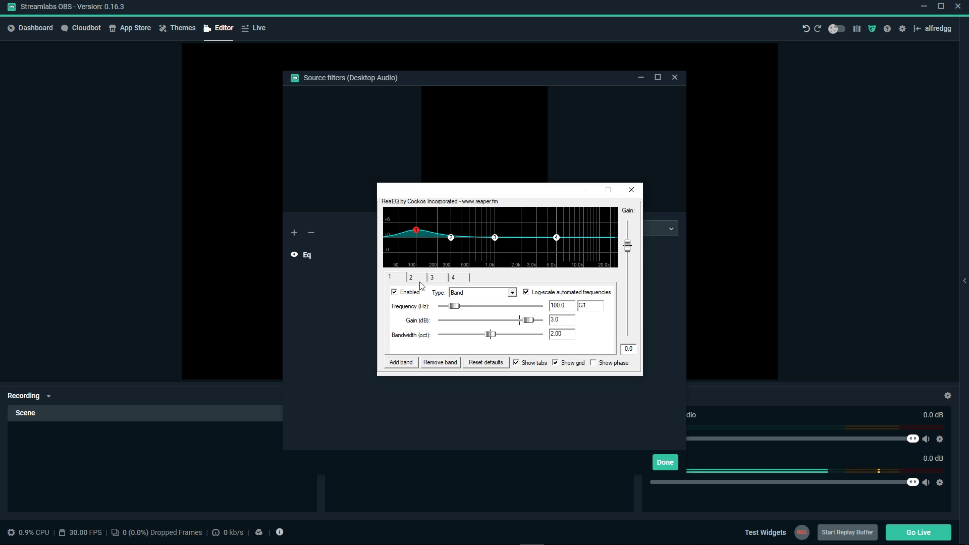
# Set ReaEQ band 2 of the Desktop Audio filter to about 401.3 Hz with about 1.1 dB gain
pyautogui.click(417, 280)
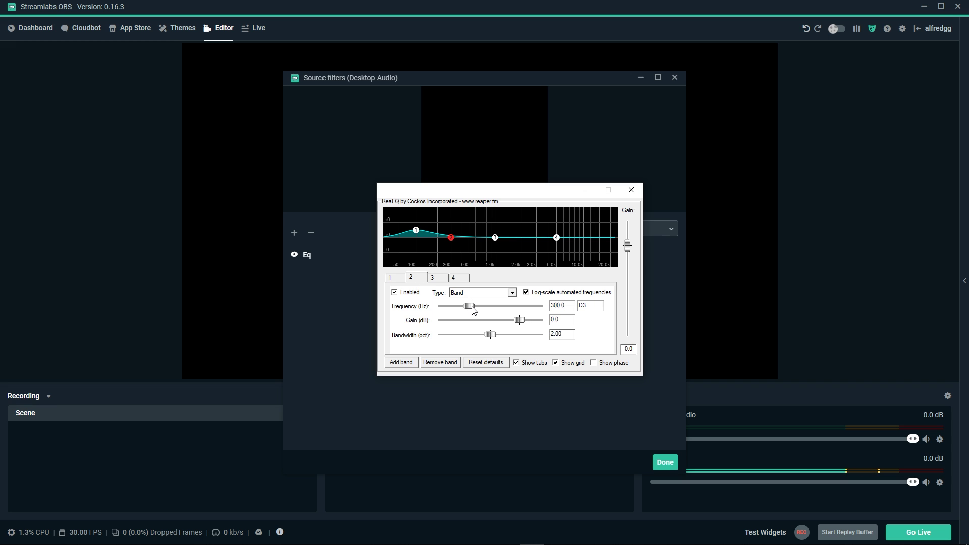
pyautogui.moveTo(475, 310); pyautogui.dragTo(478, 311)
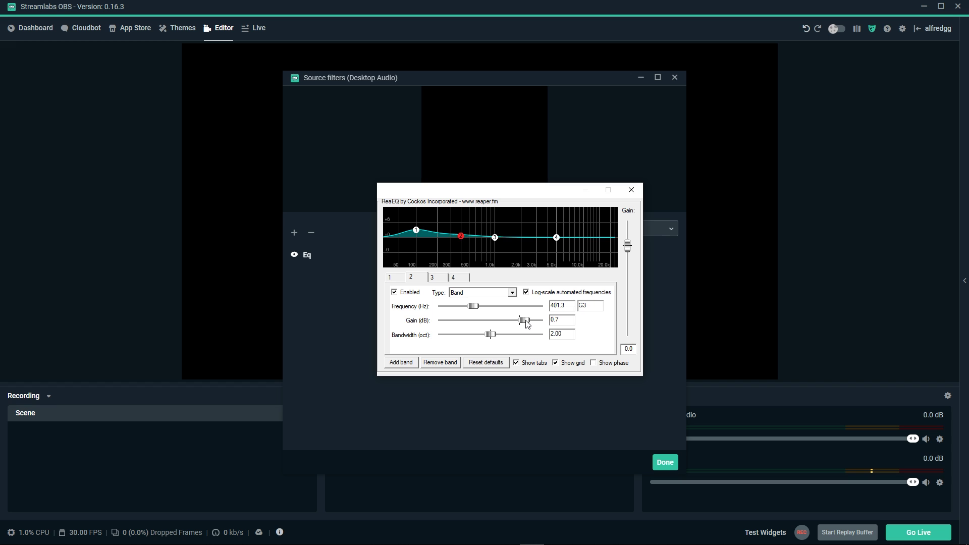
pyautogui.moveTo(525, 319); pyautogui.dragTo(526, 321)
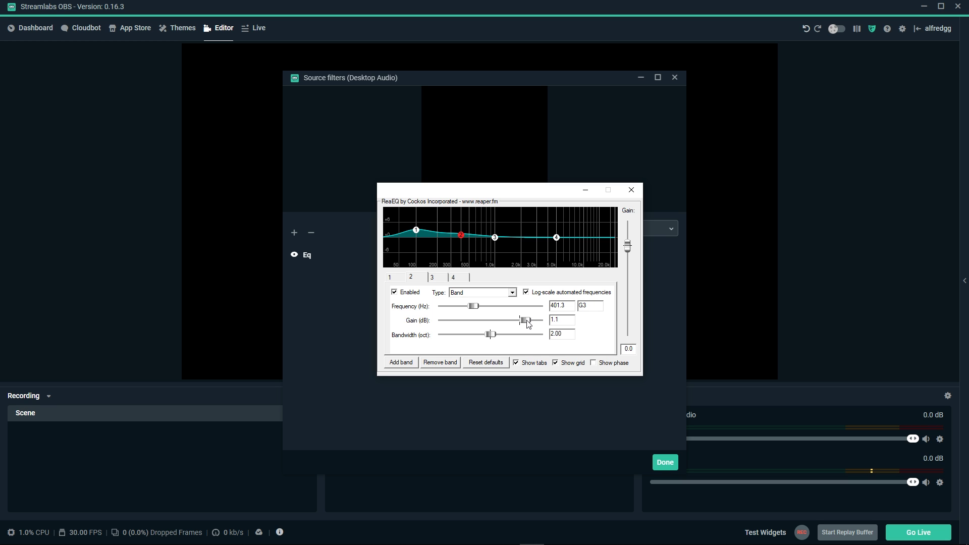
# Set ReaEQ band 3 of the Desktop Audio filter to about 1649.5 Hz with about -1.5 dB gain
pyautogui.click(434, 277)
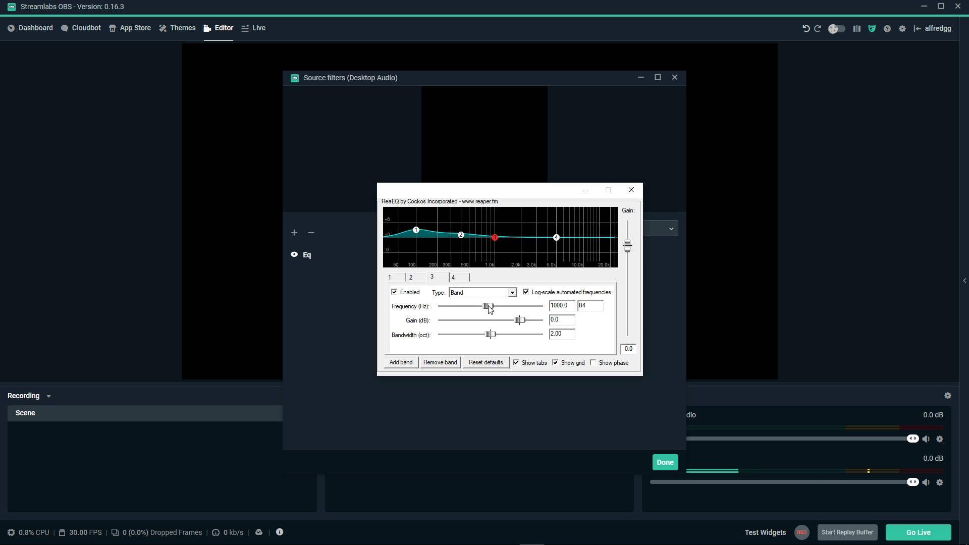
pyautogui.moveTo(488, 306); pyautogui.dragTo(498, 307)
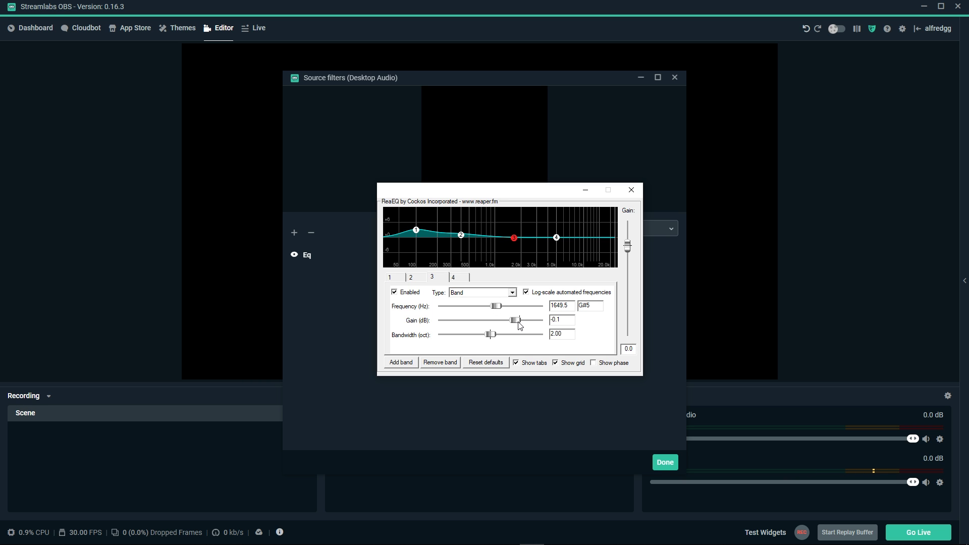
pyautogui.moveTo(520, 325); pyautogui.dragTo(511, 328)
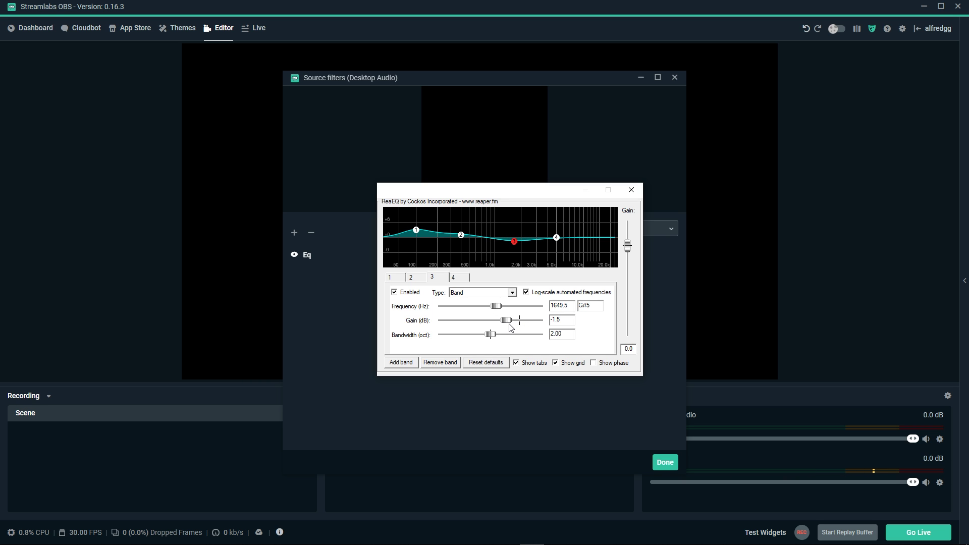
# Change ReaEQ band 4 of the Desktop Audio filter to type Band at about 9173.7 Hz and raise its gain slightly
pyautogui.click(465, 282)
pyautogui.click(475, 294)
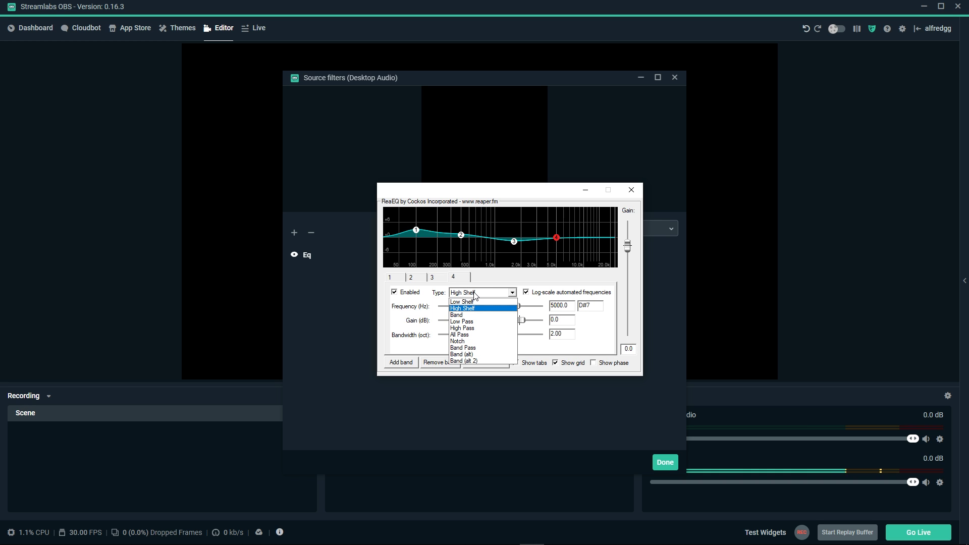
pyautogui.click(485, 315)
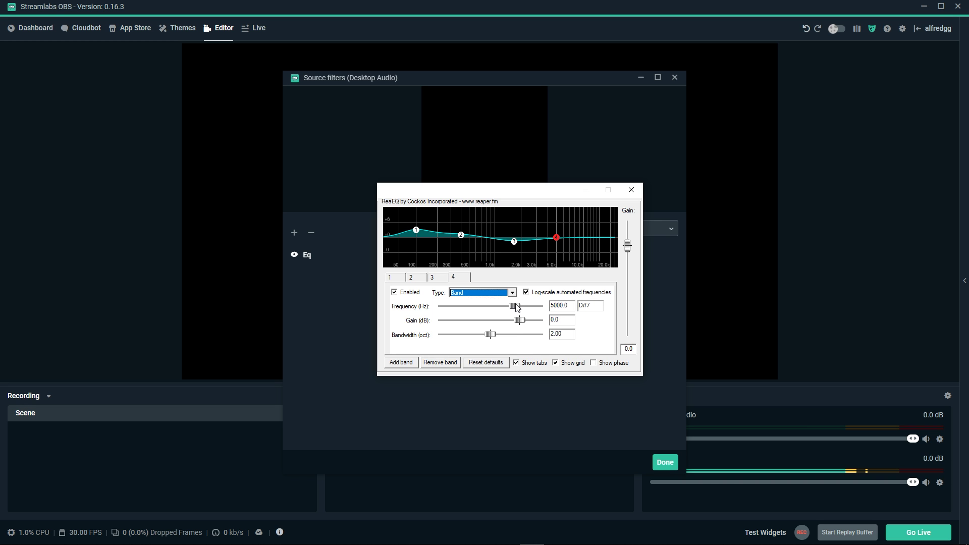
pyautogui.moveTo(519, 309); pyautogui.dragTo(528, 310)
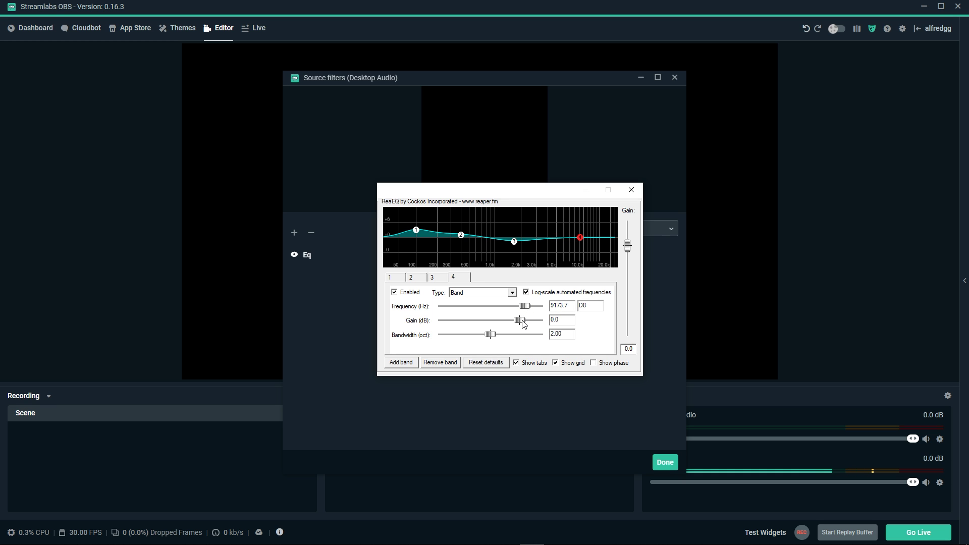
pyautogui.moveTo(521, 321); pyautogui.dragTo(530, 324)
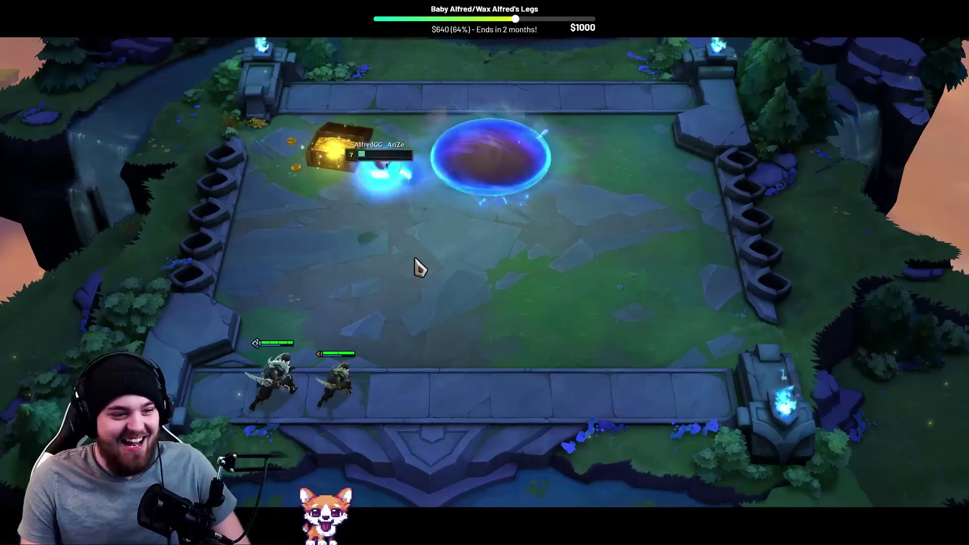
pyautogui.rightClick(338, 144)
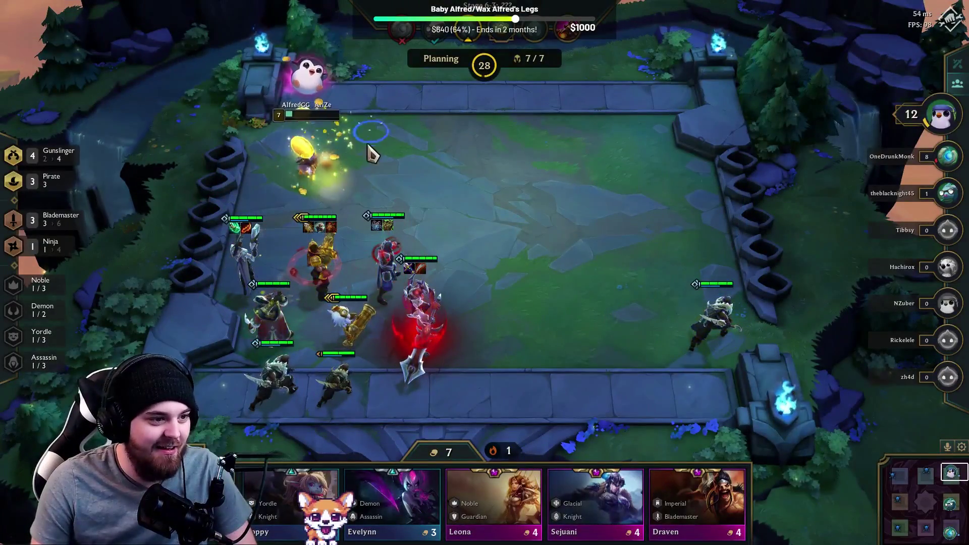
pyautogui.rightClick(283, 207)
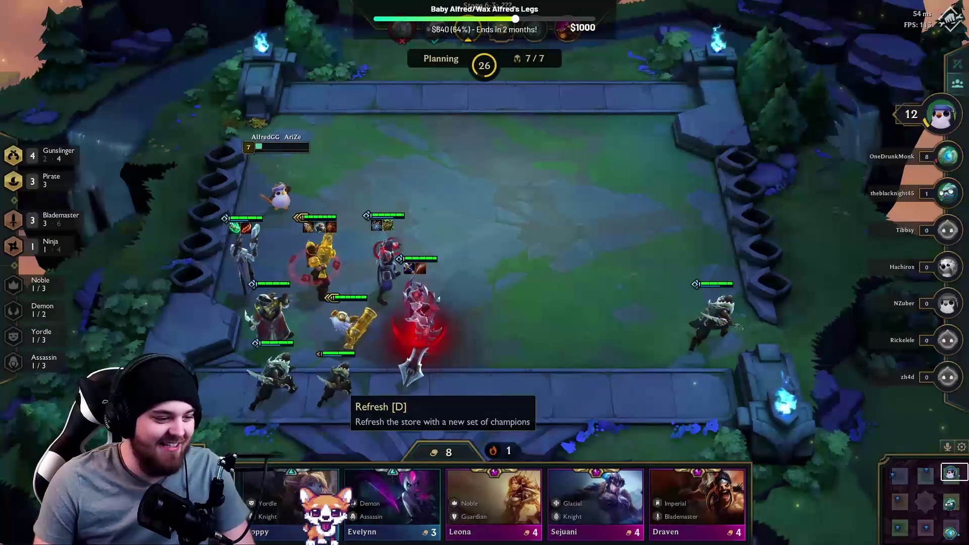
pyautogui.click(189, 523)
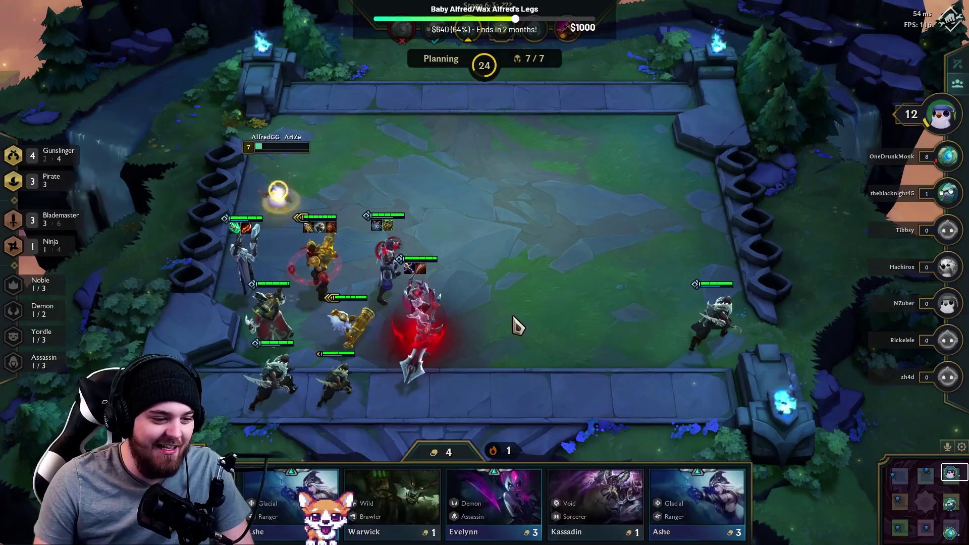